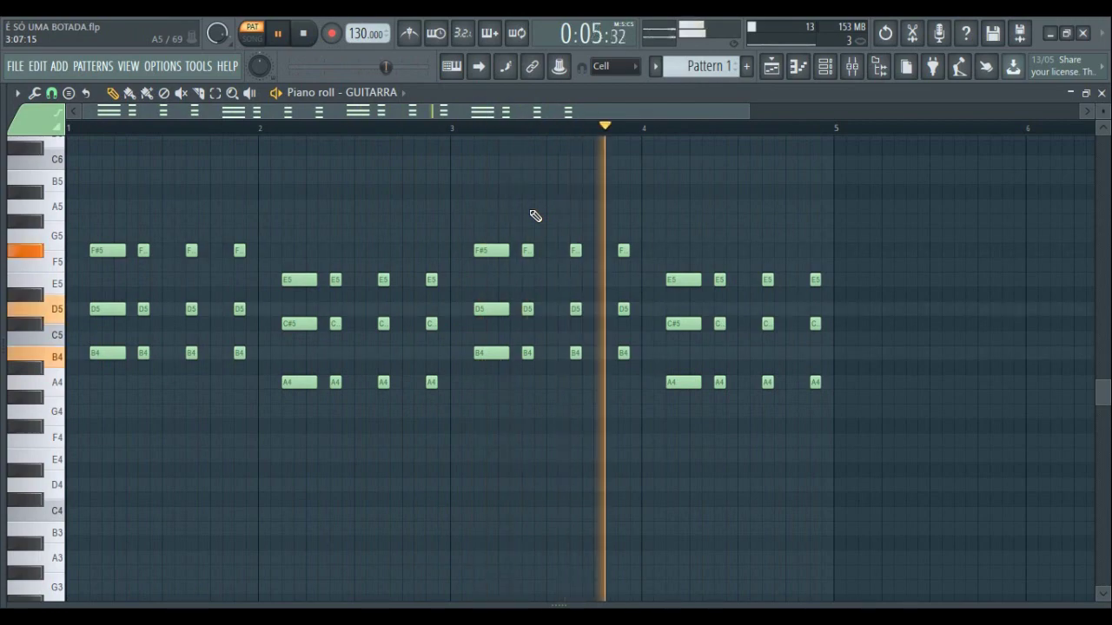
# - Stop playback, close the GUITARRA piano roll, and play Pattern 2 from the Channel rack
pyautogui.press('space')
pyautogui.click(1101, 93)
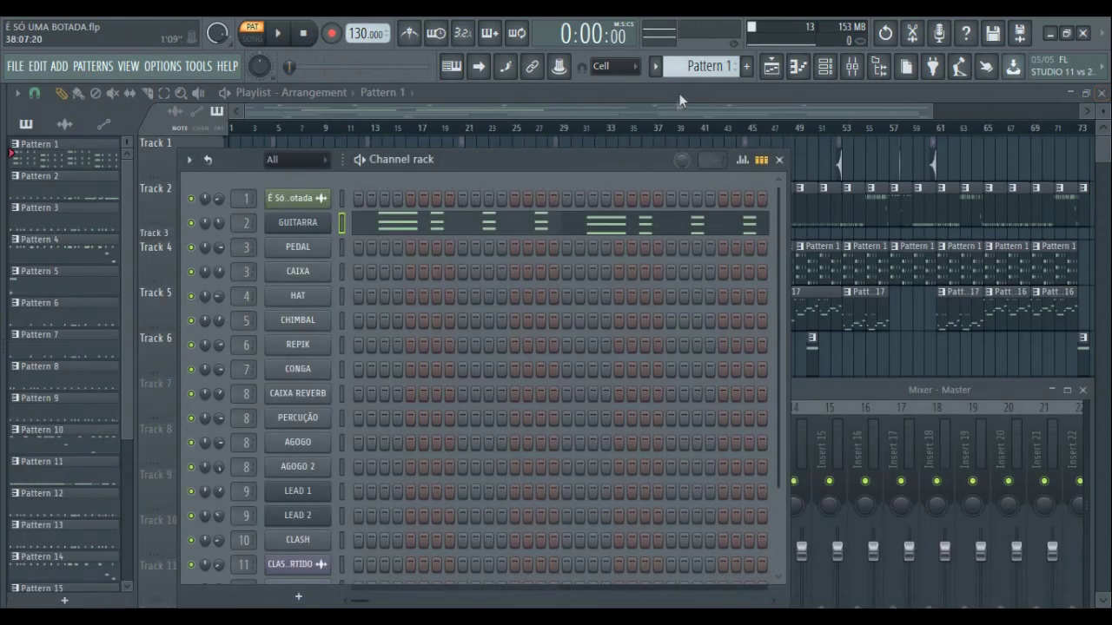
pyautogui.scroll(-1, 695, 70)
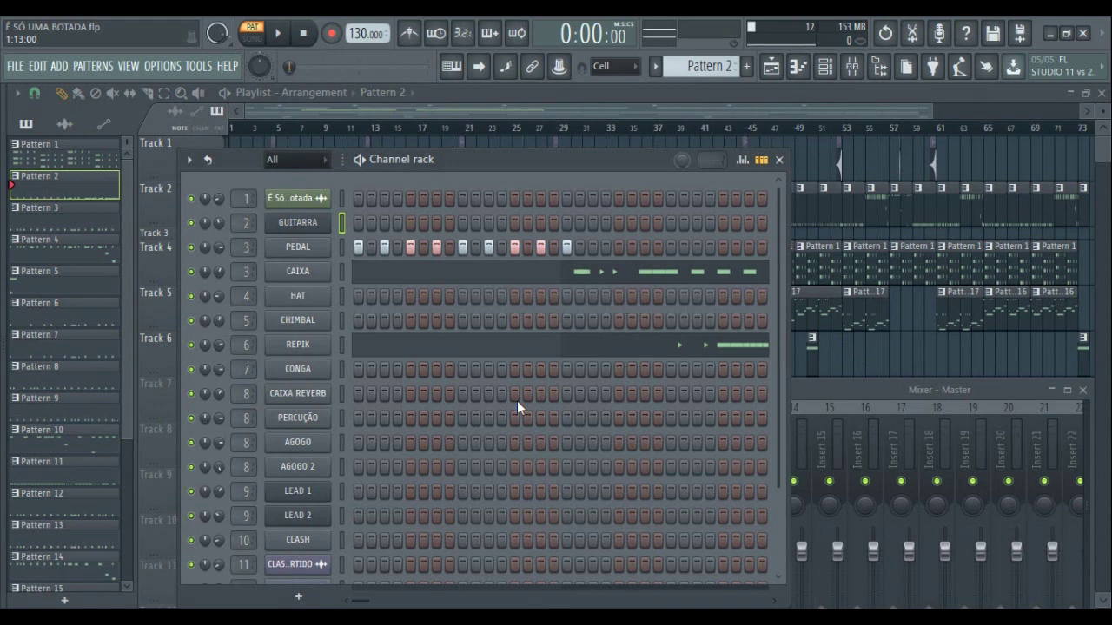
pyautogui.press('space')
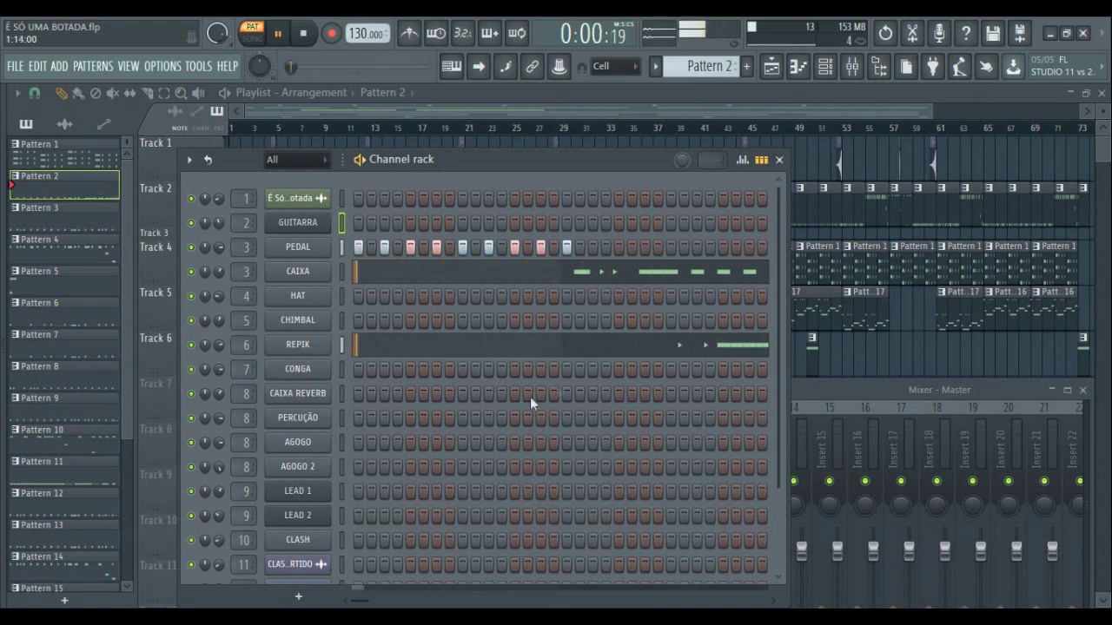
# - Examine Pattern 2's REPIK notes up close in the piano roll, then stop playback and close it
pyautogui.click(695, 350)
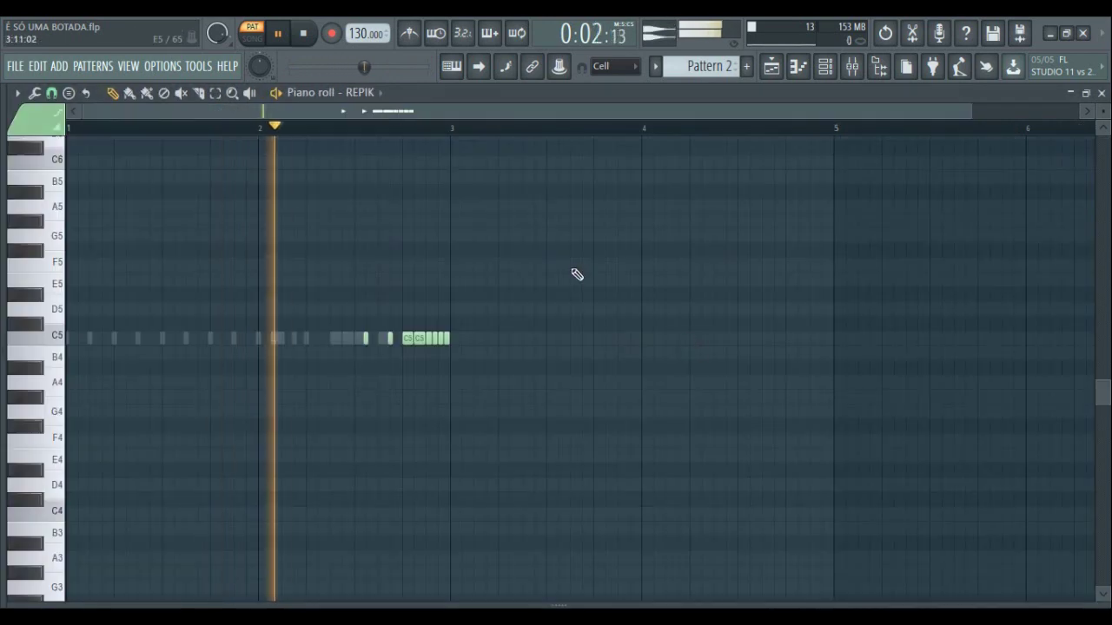
pyautogui.scroll(1, 432, 132)
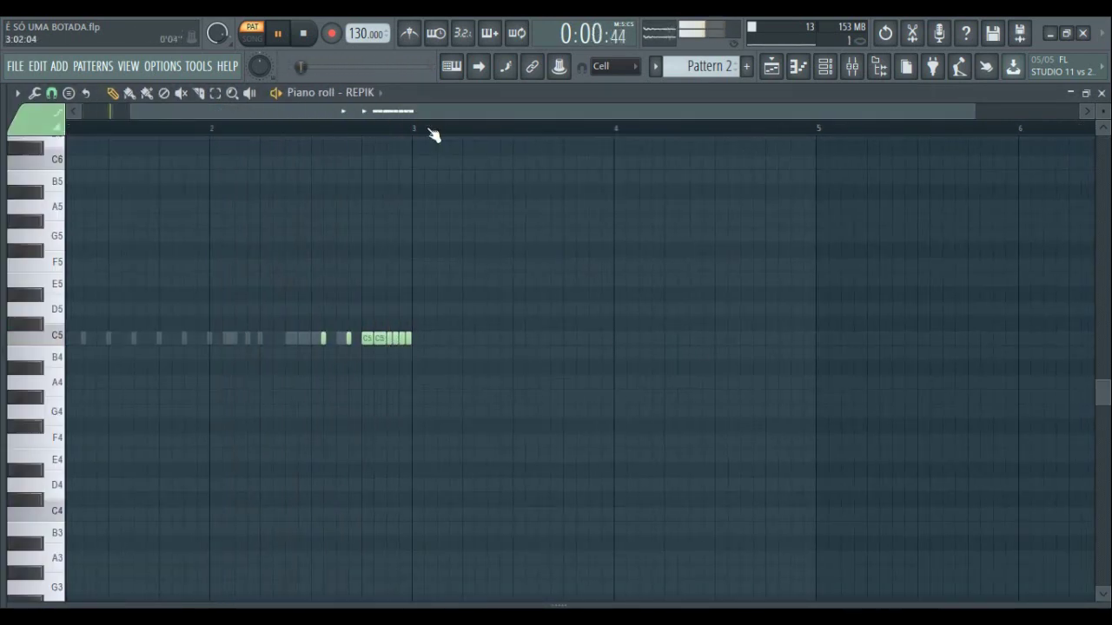
pyautogui.scroll(2, 434, 135)
pyautogui.scroll(3, 355, 136)
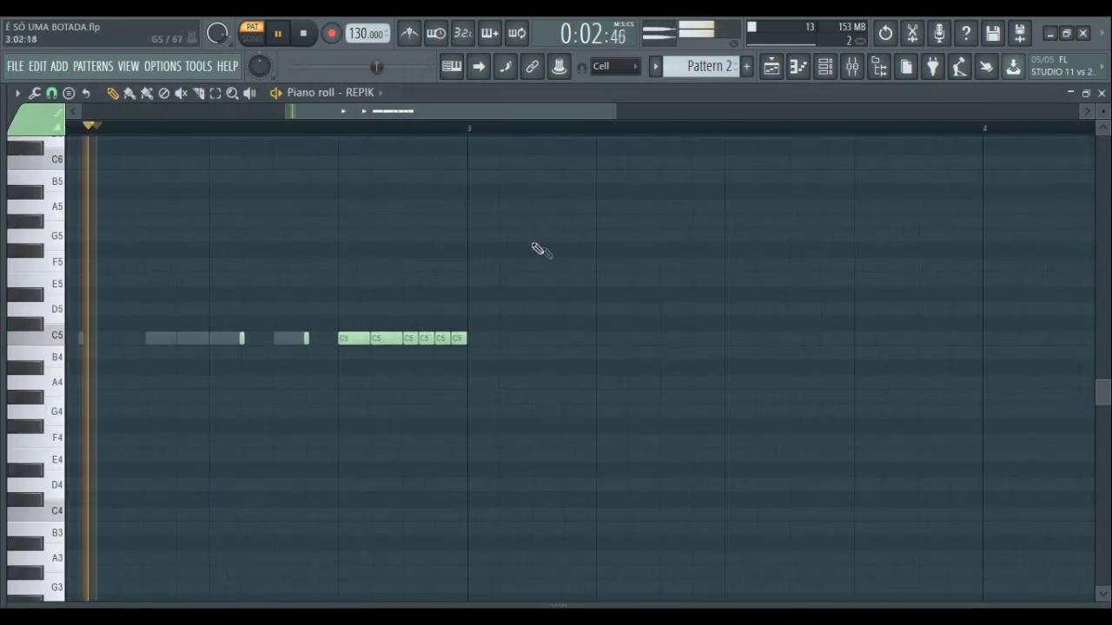
pyautogui.press('space')
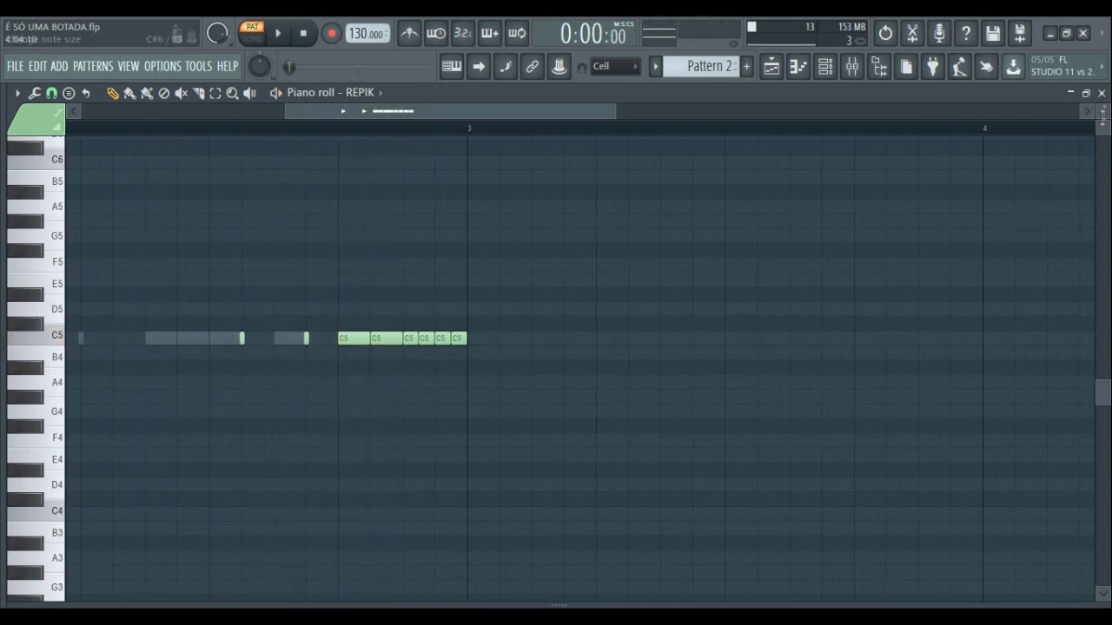
pyautogui.click(1101, 92)
# - Examine and play Pattern 2's CAIXA notes through bar 2 in the piano roll, then close it
pyautogui.click(682, 278)
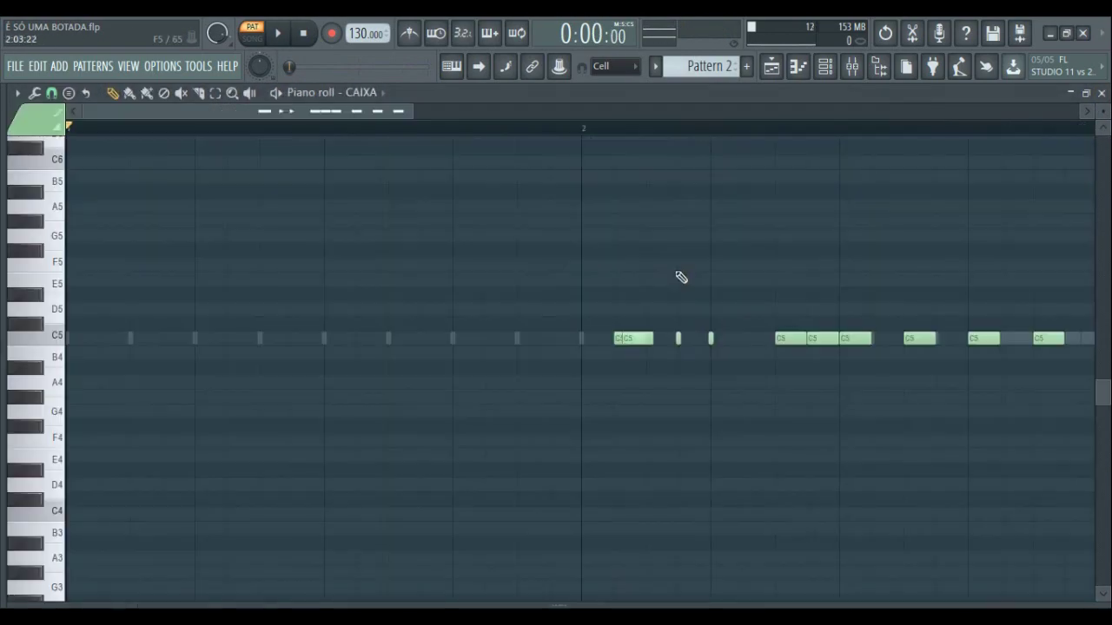
pyautogui.moveTo(415, 111); pyautogui.dragTo(476, 114)
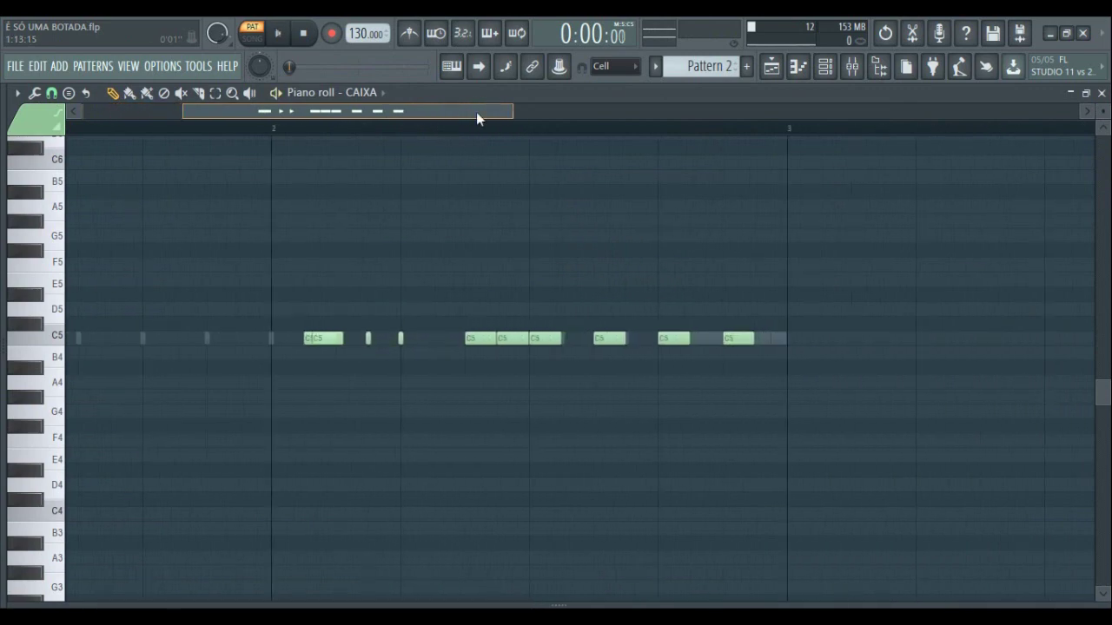
pyautogui.press('space')
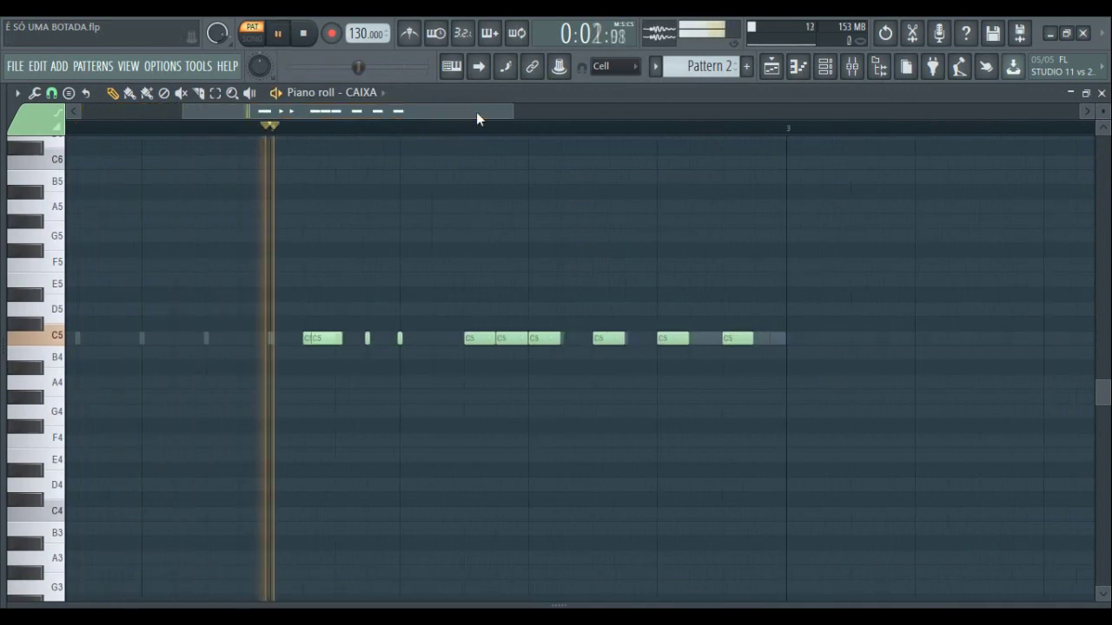
pyautogui.press('space')
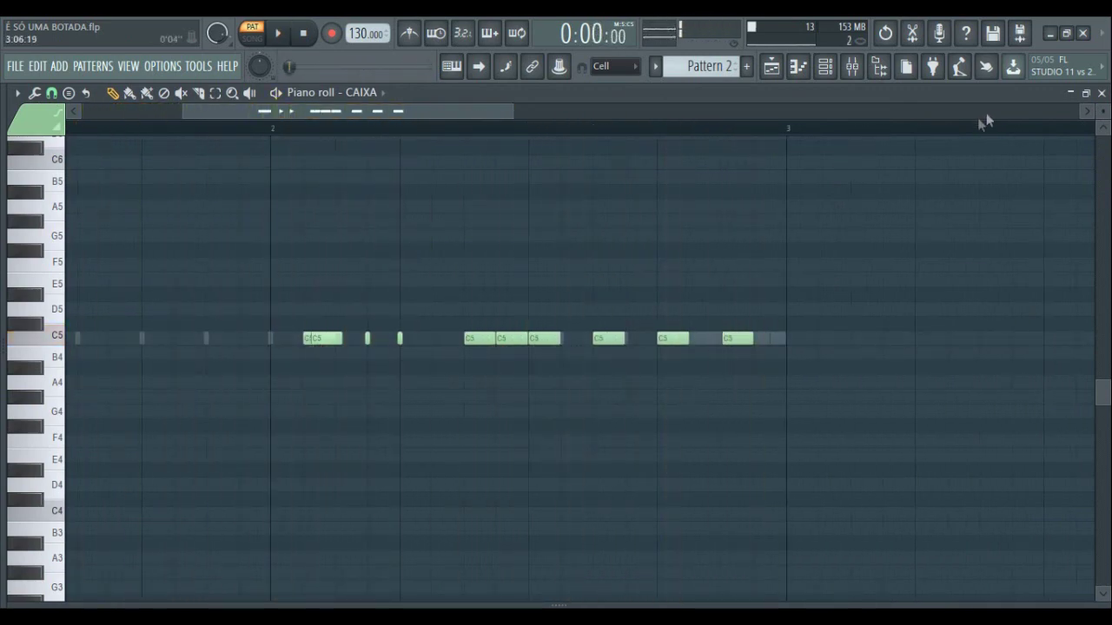
pyautogui.click(1102, 93)
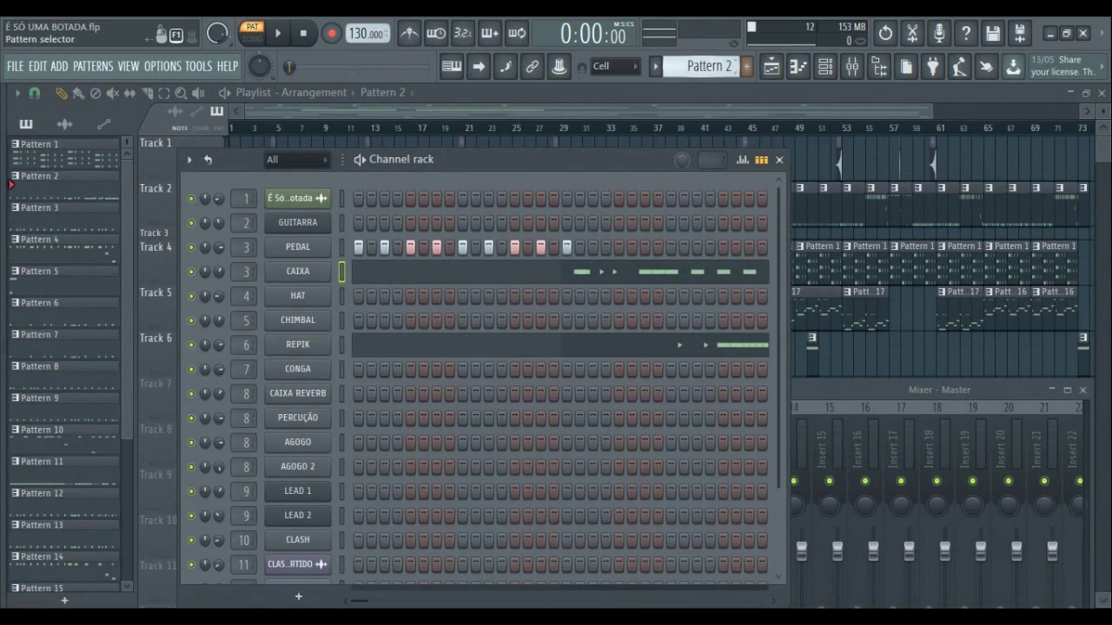
# - Play Pattern 3 and examine the steps of all its channels down to the last CONGA, then stop playback
pyautogui.scroll(-1, 718, 66)
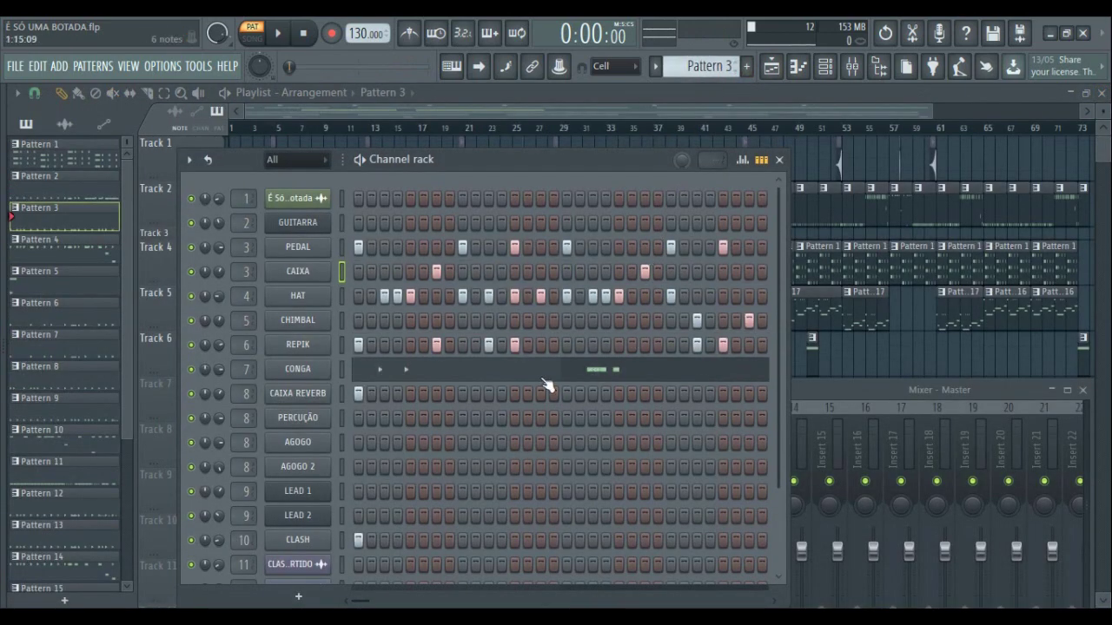
pyautogui.press('space')
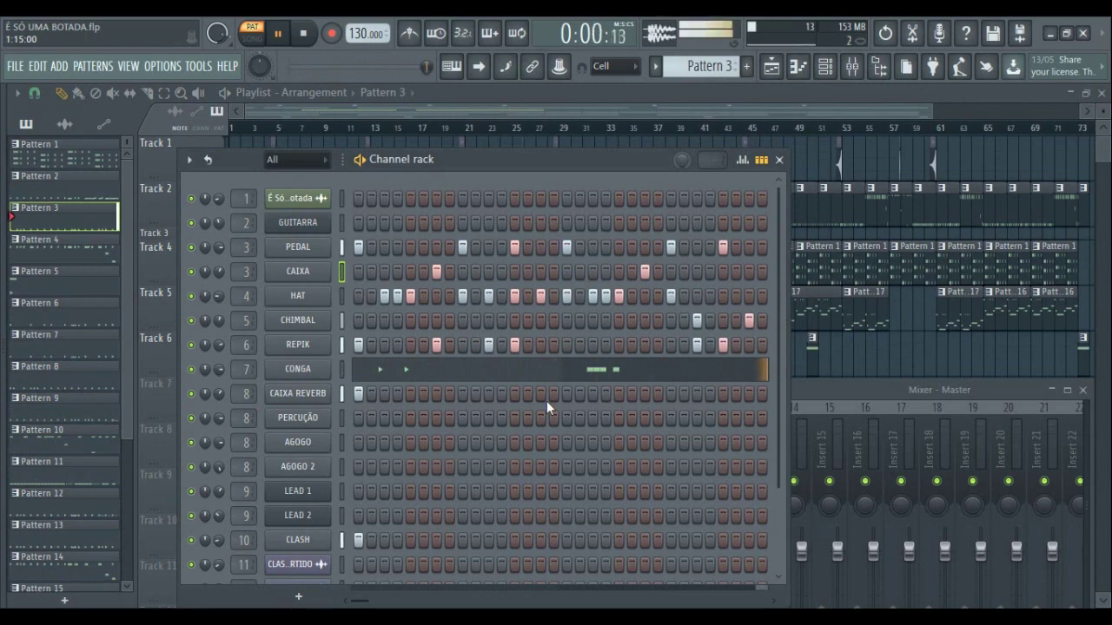
pyautogui.scroll(-1, 597, 440)
pyautogui.scroll(-3, 598, 445)
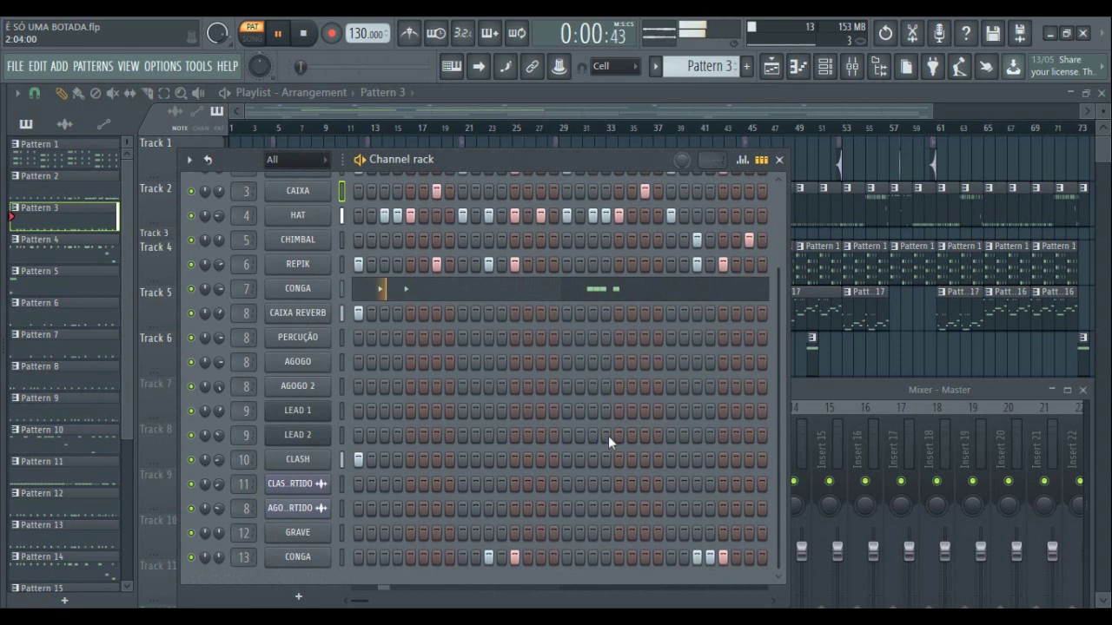
pyautogui.scroll(3, 608, 436)
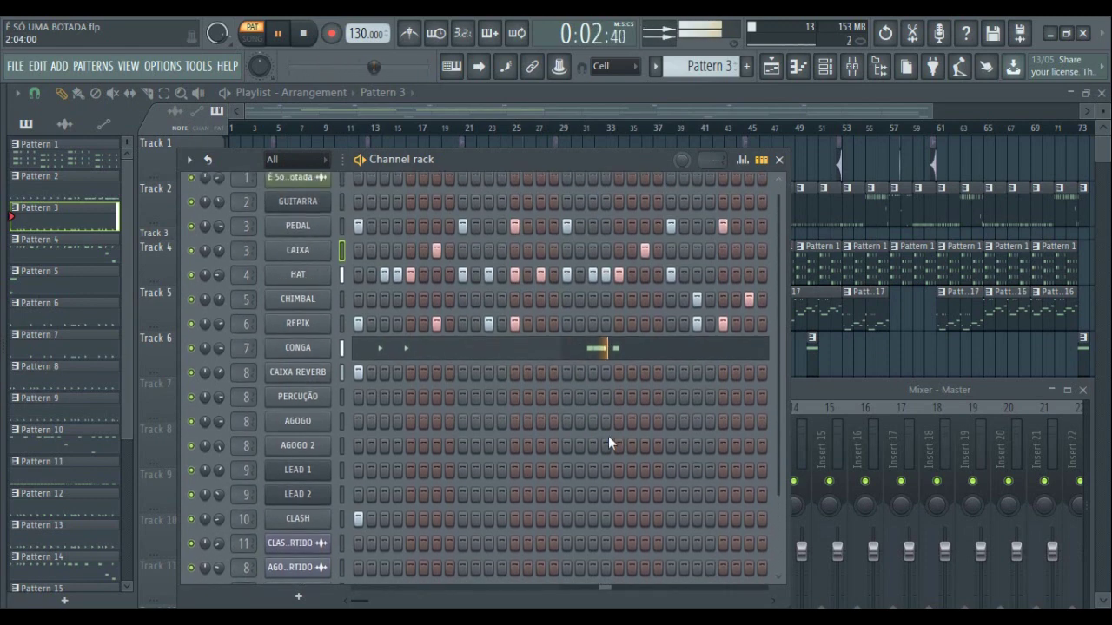
pyautogui.scroll(-3, 608, 442)
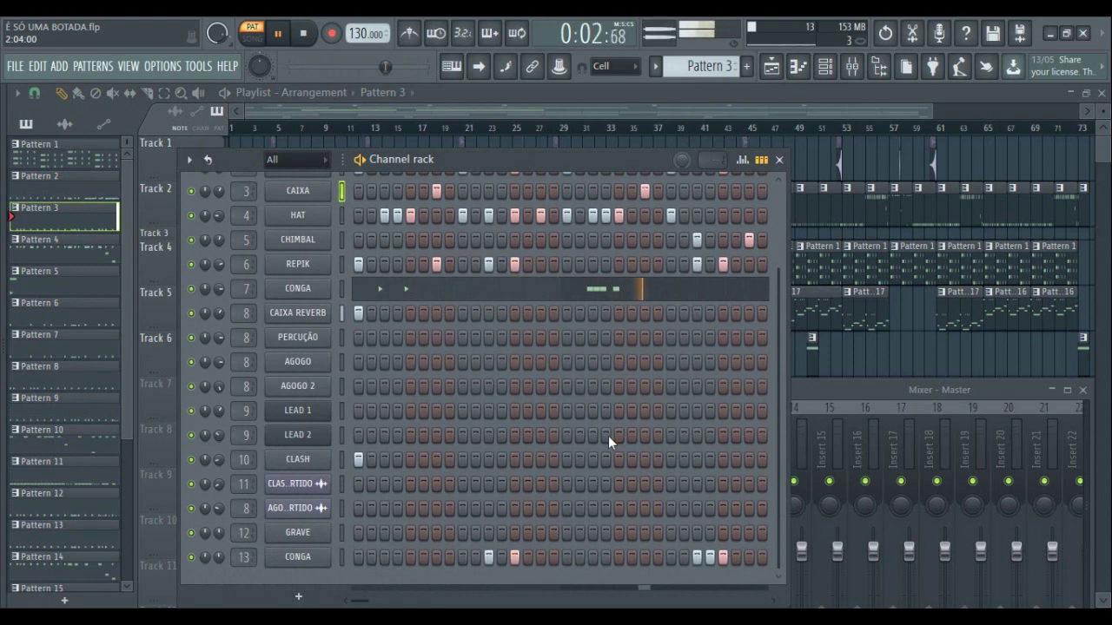
pyautogui.scroll(3, 608, 436)
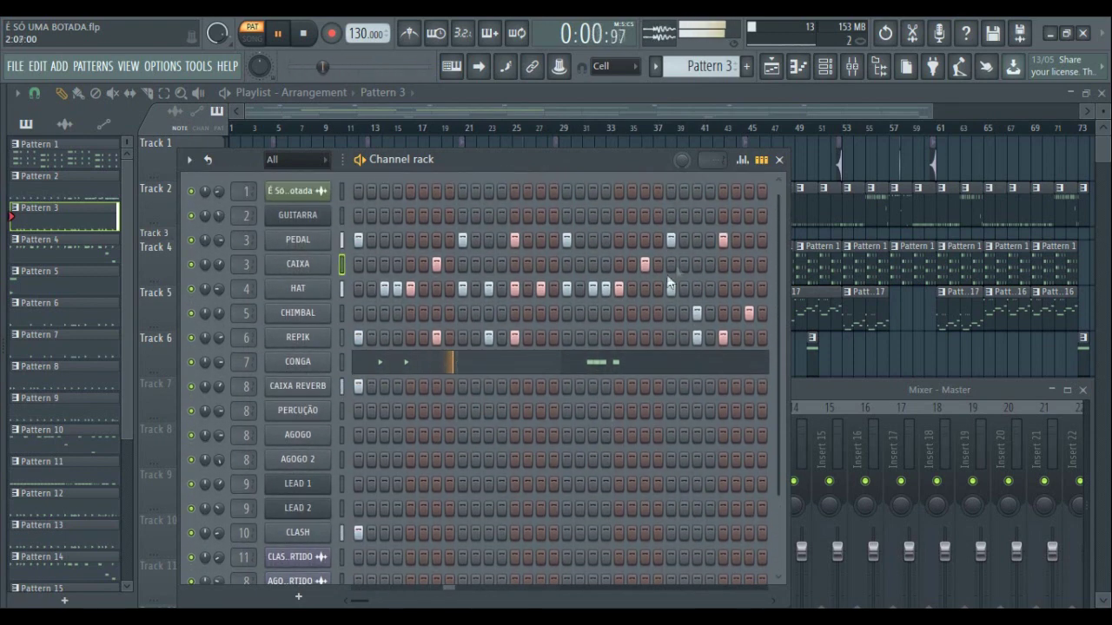
pyautogui.press('space')
# - Play Pattern 4 and examine its CAIXA notes in the piano roll, then stop playback and close it
pyautogui.scroll(-1, 721, 68)
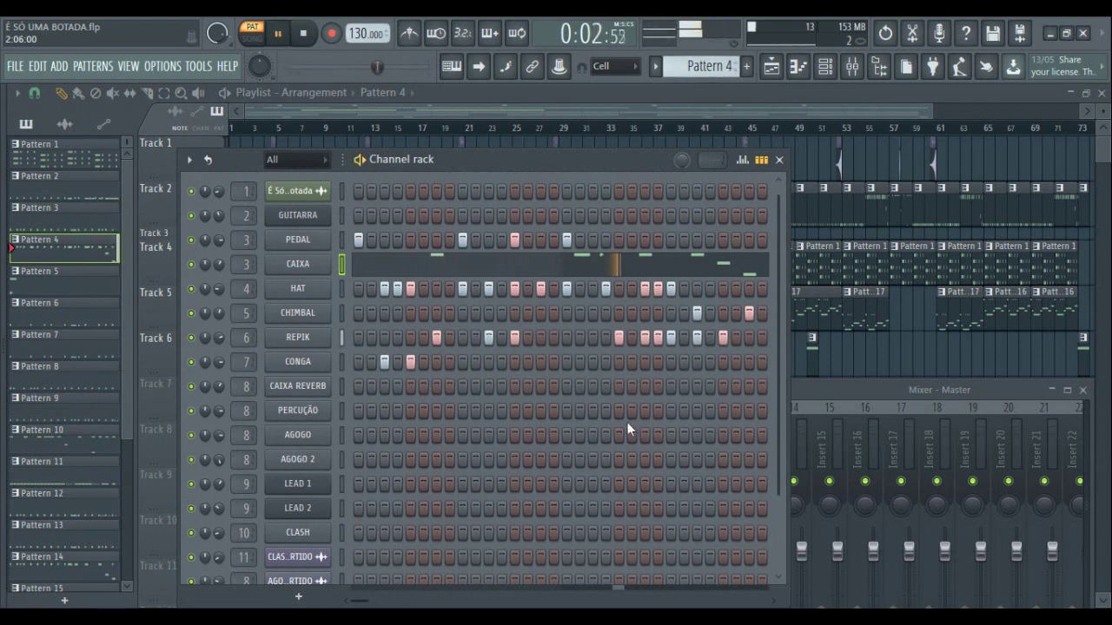
pyautogui.click(662, 266)
pyautogui.moveTo(396, 117); pyautogui.dragTo(581, 117)
pyautogui.press('space')
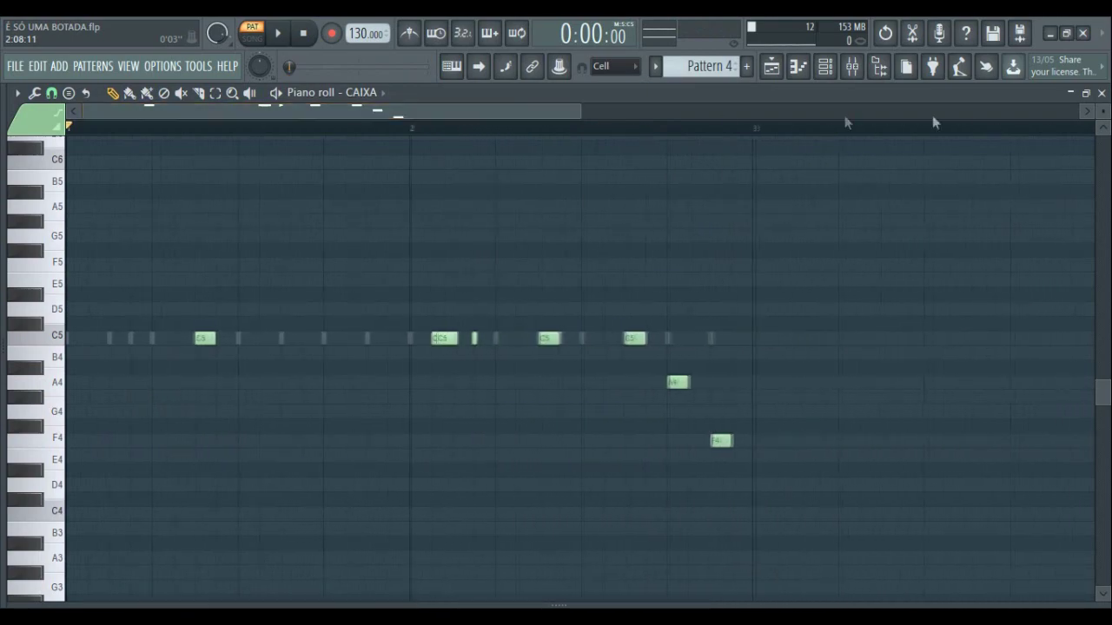
pyautogui.click(1101, 93)
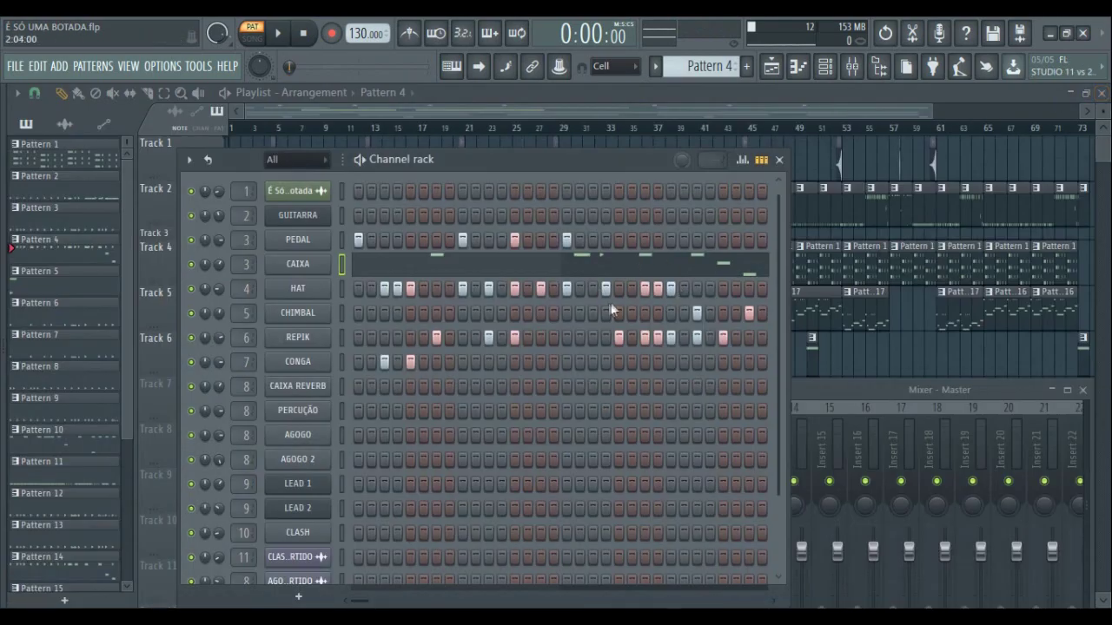
# - Switch to Pattern 5 and play its PEDAL and PERCUÇÃO hits twice
pyautogui.scroll(-1, 694, 69)
pyautogui.press('space')
pyautogui.press('space')
pyautogui.press('space')
pyautogui.press('space')
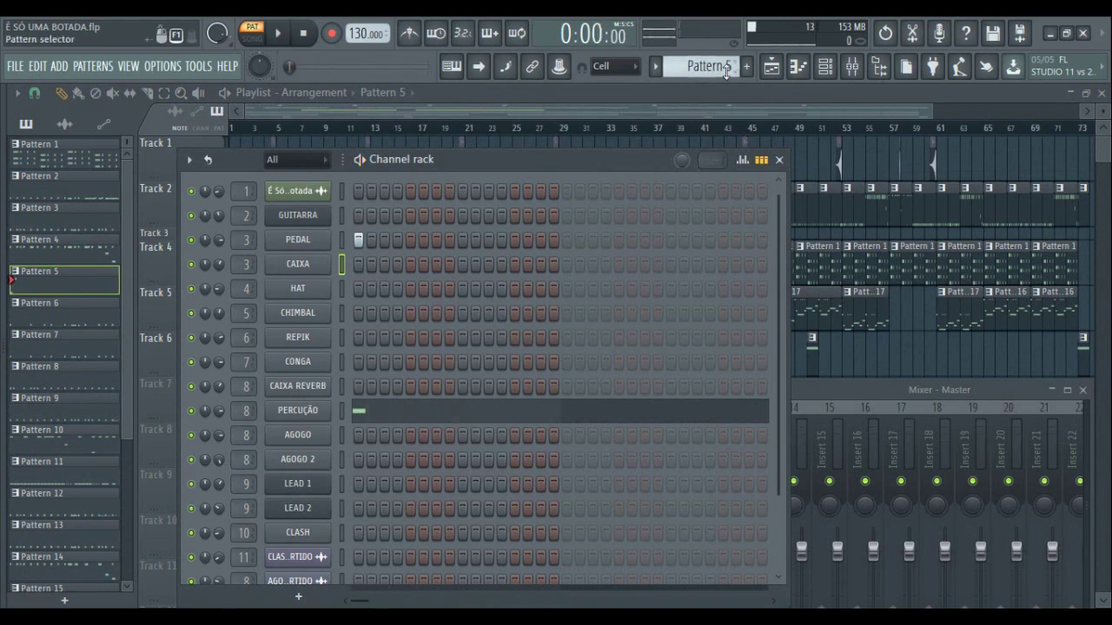
# - Play Pattern 6 and examine the steps of all its channels, then stop playback
pyautogui.scroll(-1, 726, 72)
pyautogui.press('space')
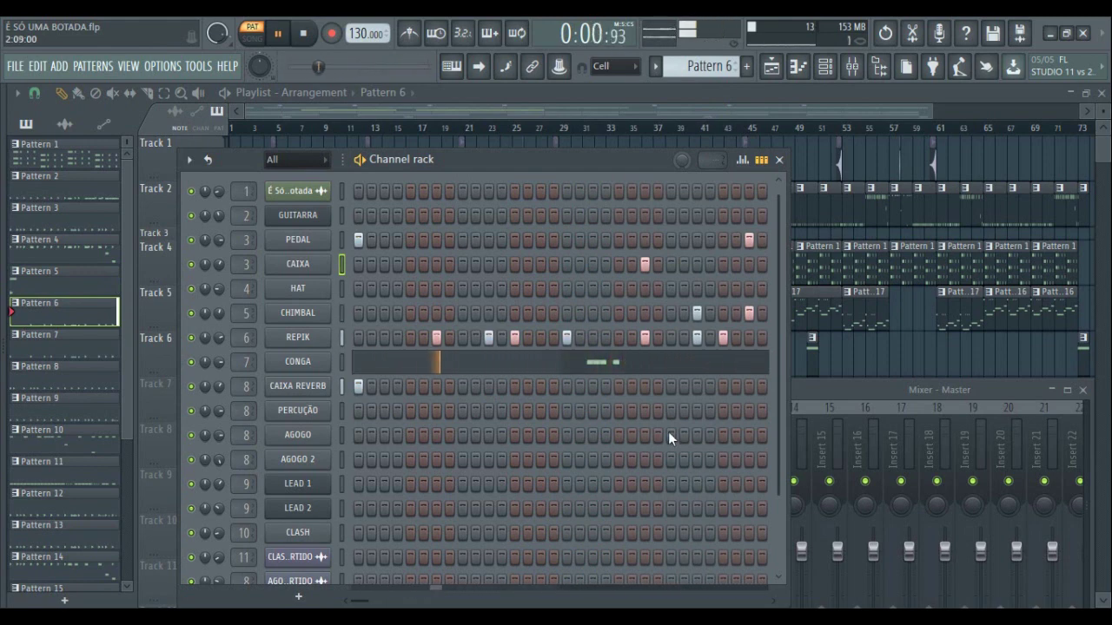
pyautogui.scroll(-3, 667, 432)
pyautogui.scroll(2, 668, 432)
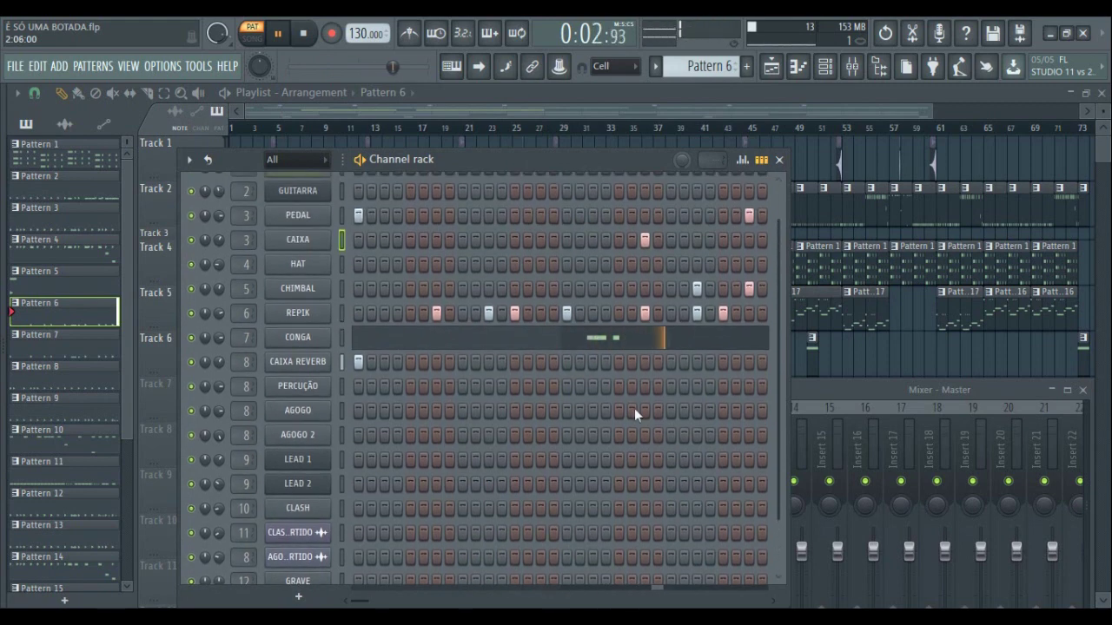
pyautogui.scroll(1, 633, 407)
pyautogui.press('space')
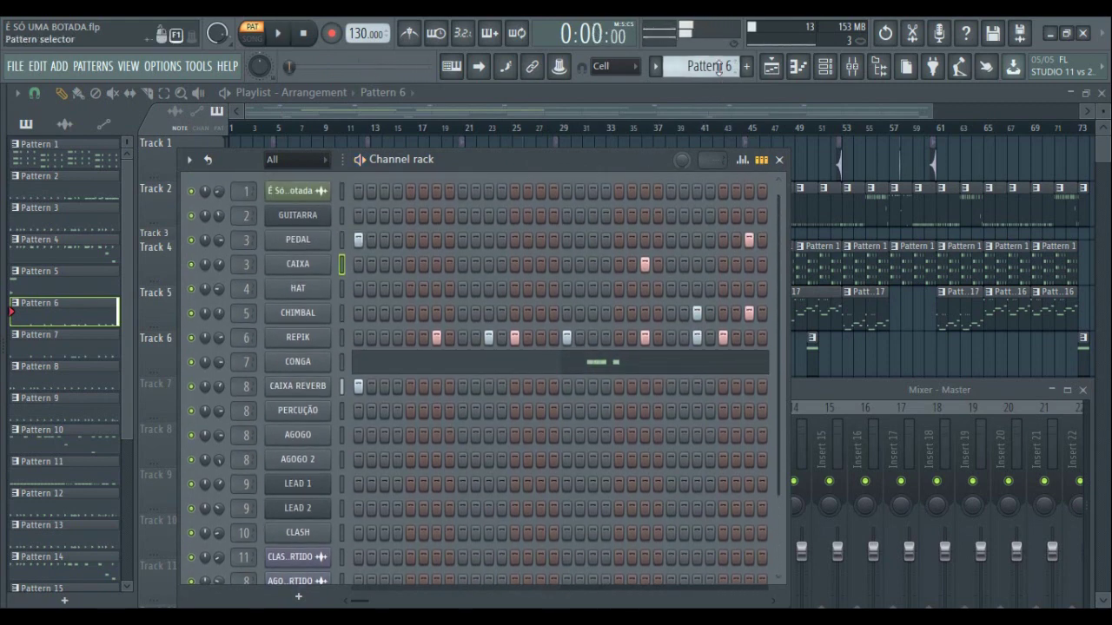
# - Play Pattern 7 and then Pattern 8 to review their drum steps, stopping playback after each
pyautogui.press('space')
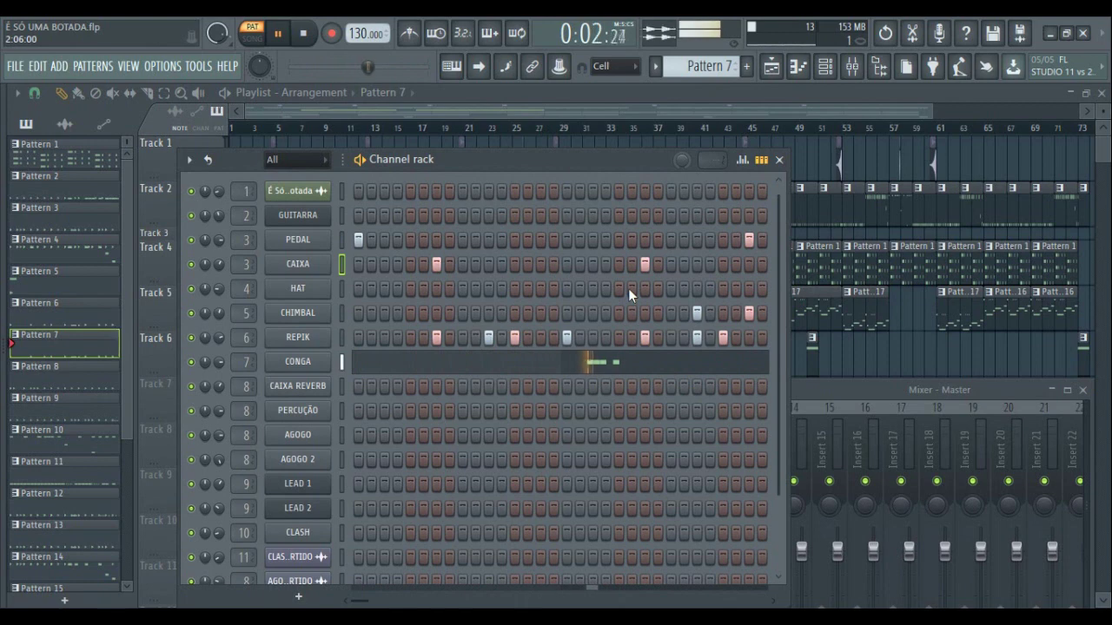
pyautogui.press('space')
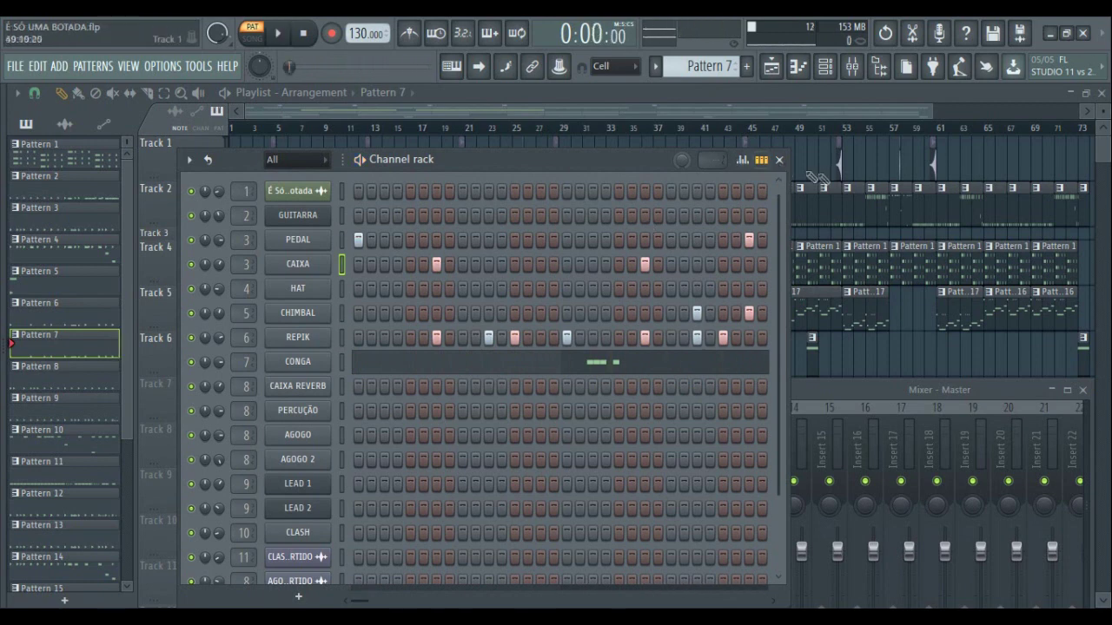
pyautogui.scroll(-1, 723, 67)
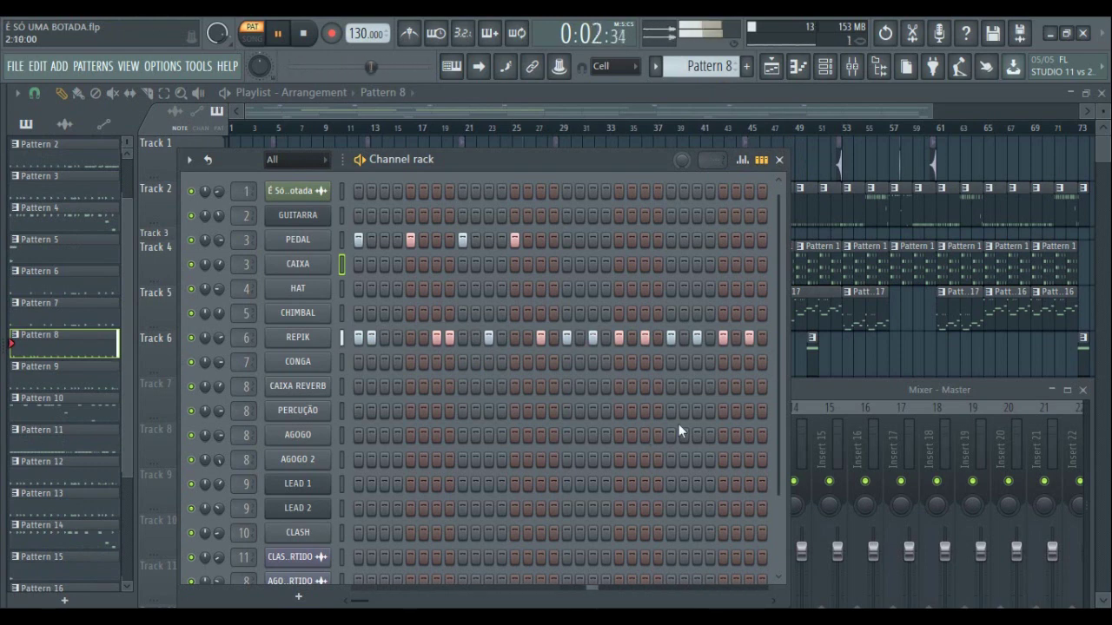
pyautogui.press('space')
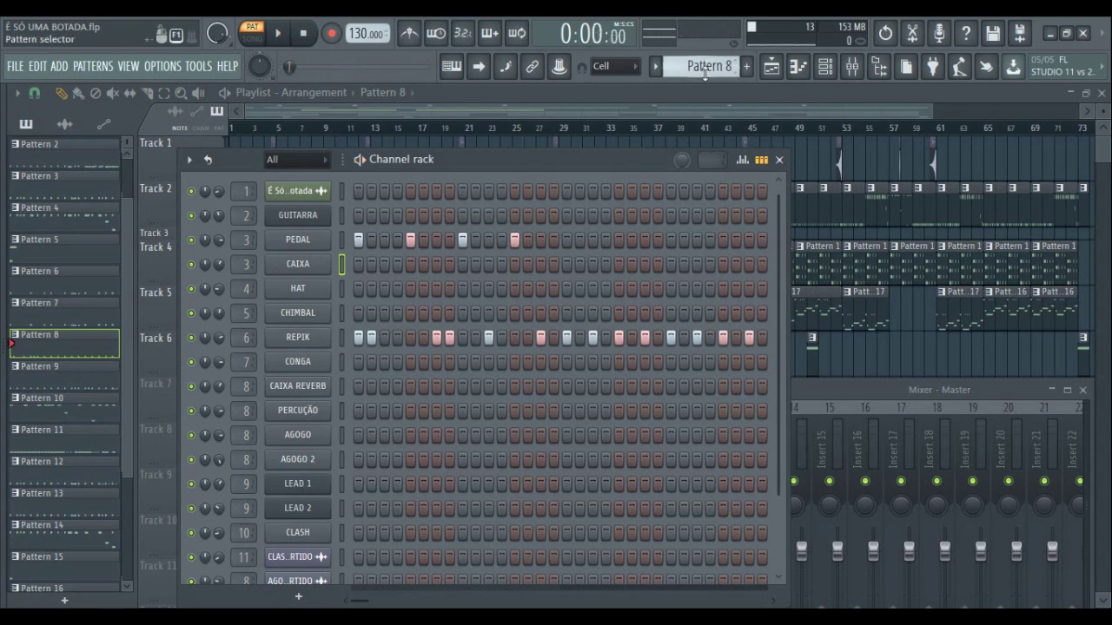
# - Play Pattern 9 and examine its REPIK notes at the end of bar 2 in the piano roll, then close it
pyautogui.scroll(-1, 704, 68)
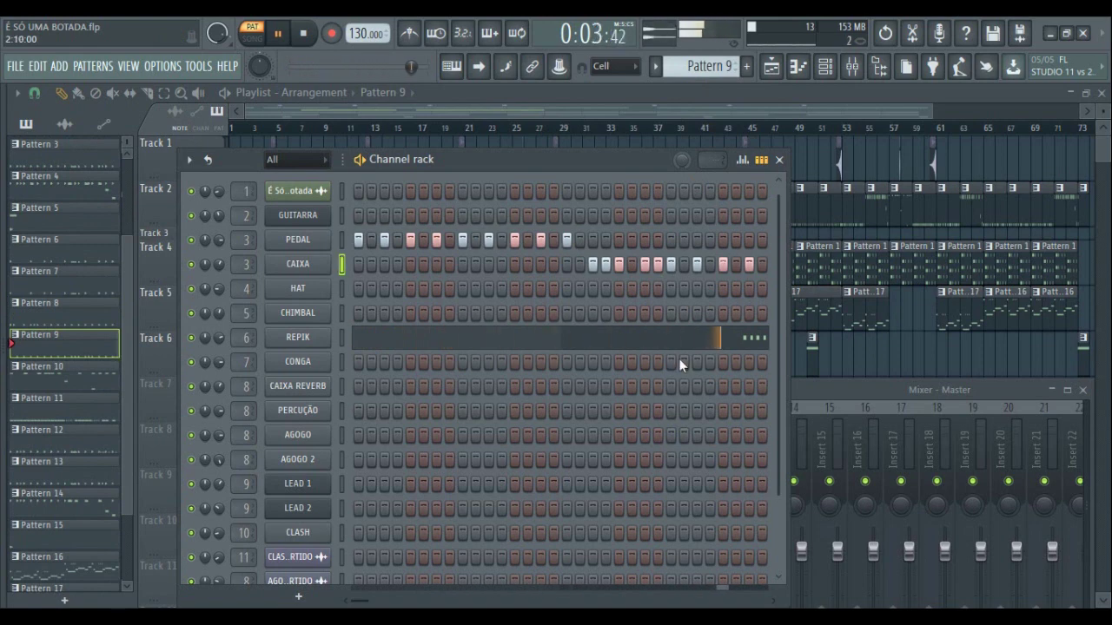
pyautogui.click(743, 341)
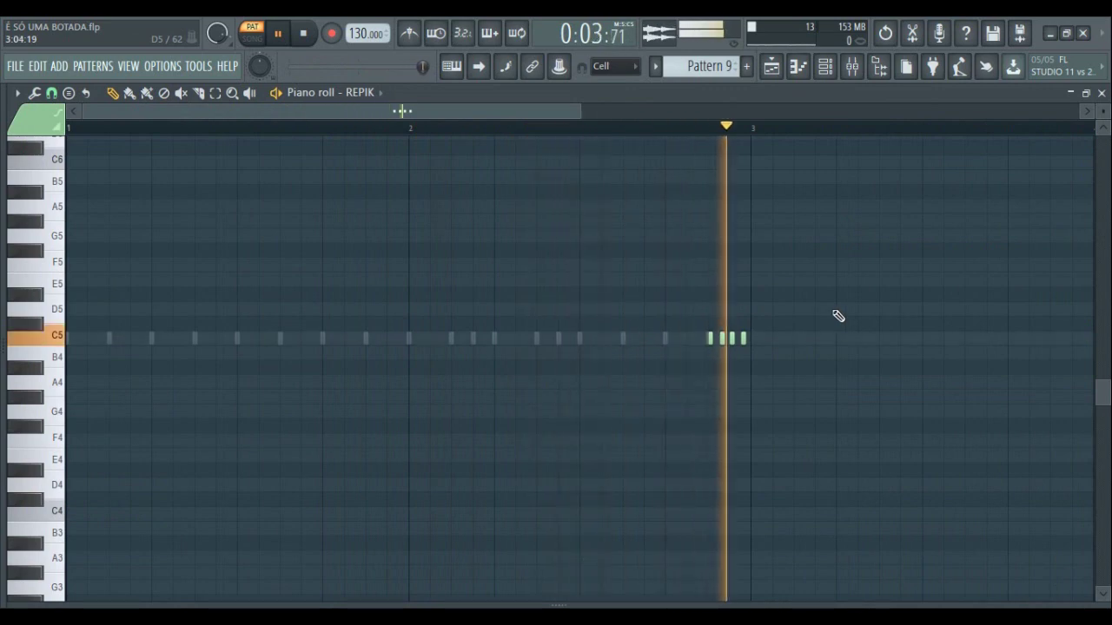
pyautogui.press('space')
pyautogui.scroll(3, 773, 141)
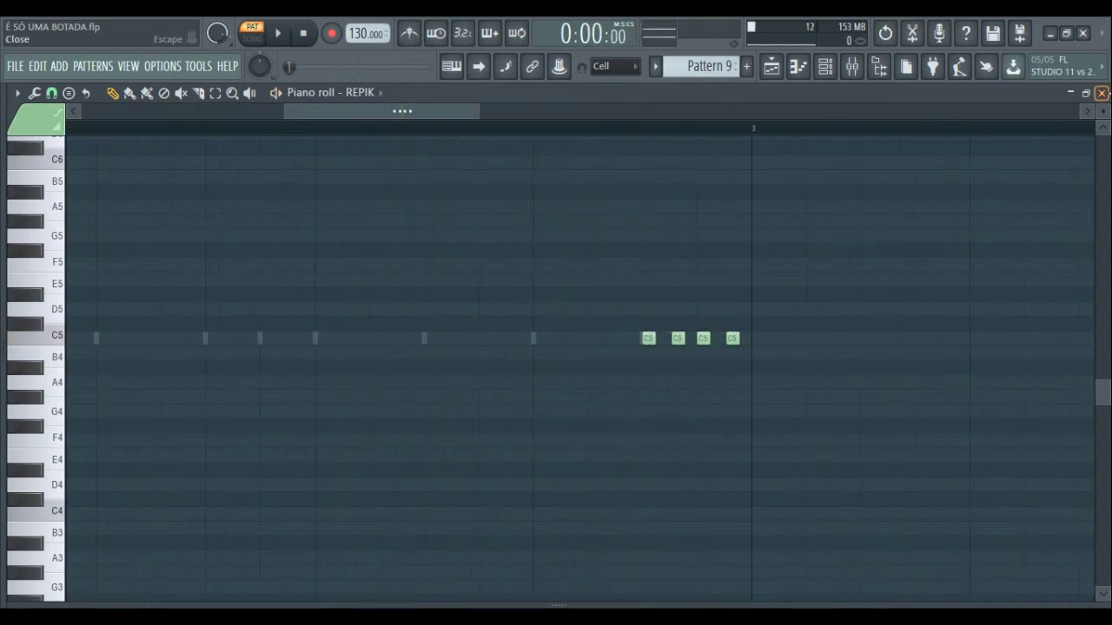
pyautogui.click(1101, 92)
# - Play Pattern 10 and examine its REPIK notes across both bars in the piano roll, then stop playback
pyautogui.scroll(-1, 715, 73)
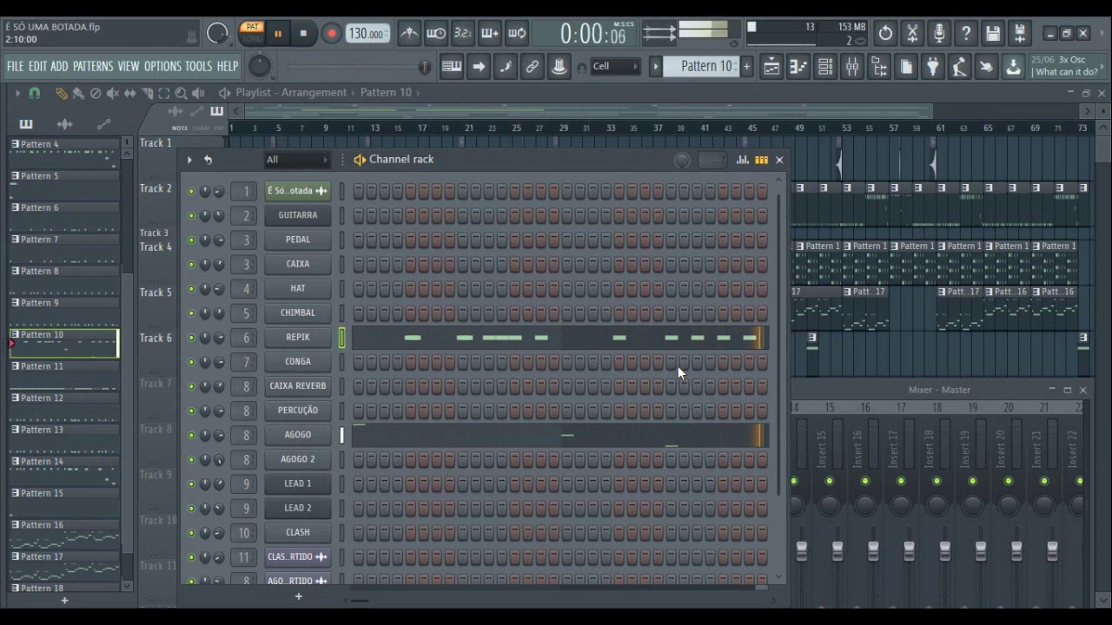
pyautogui.click(511, 340)
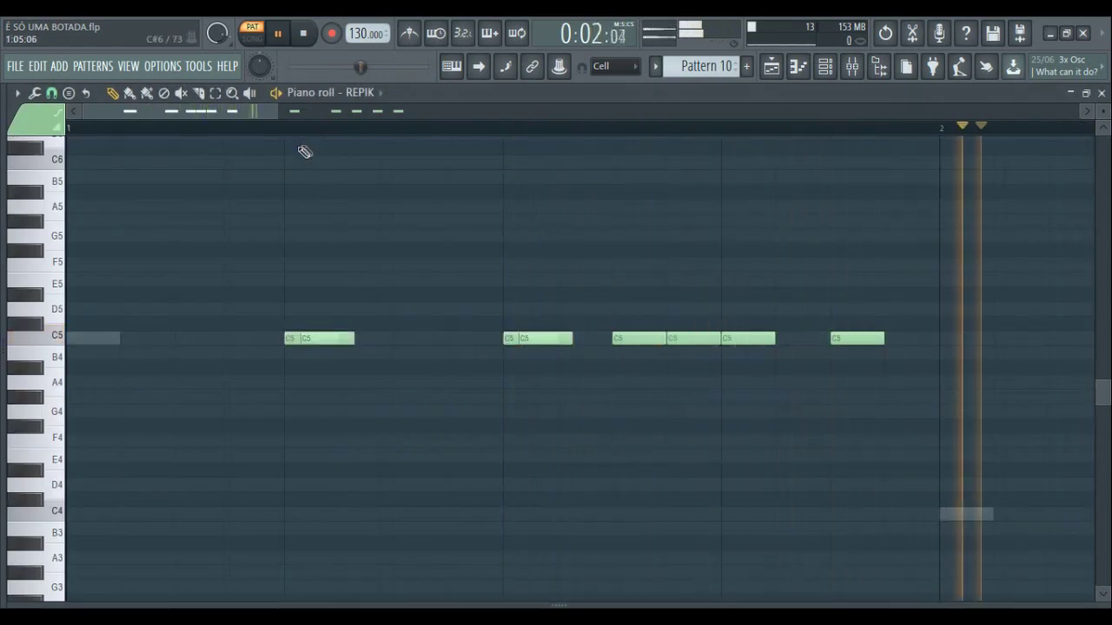
pyautogui.moveTo(275, 112); pyautogui.dragTo(582, 126)
pyautogui.press('space')
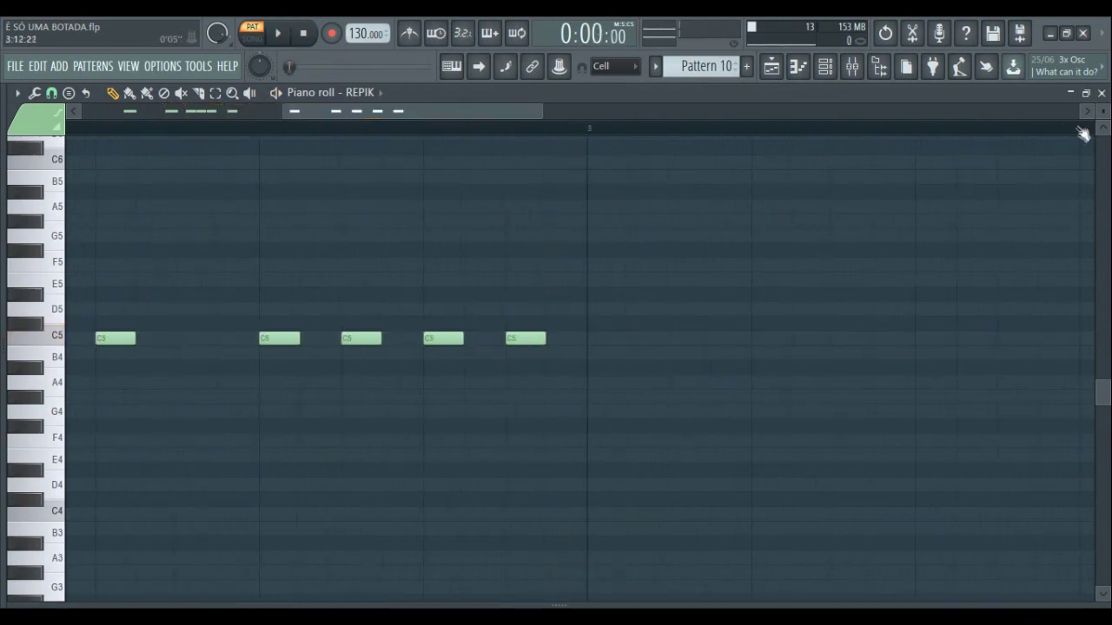
# - Play Pattern 10 and examine its AGOGO notes across both bars in the piano roll, then stop playback and close it
pyautogui.click(1101, 93)
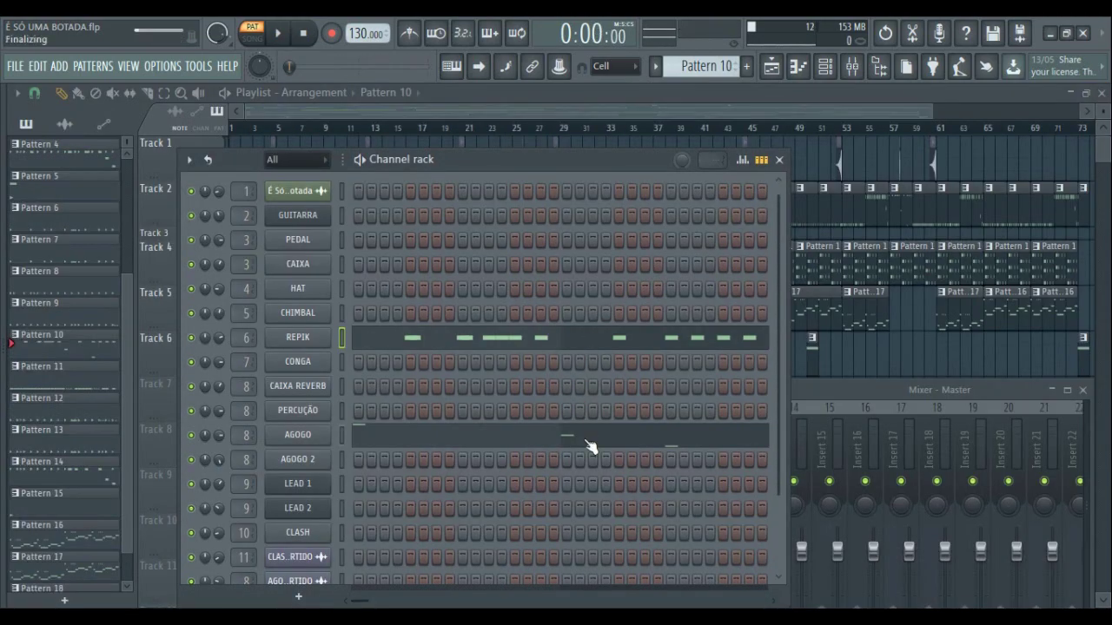
pyautogui.click(588, 446)
pyautogui.moveTo(339, 114); pyautogui.dragTo(472, 114)
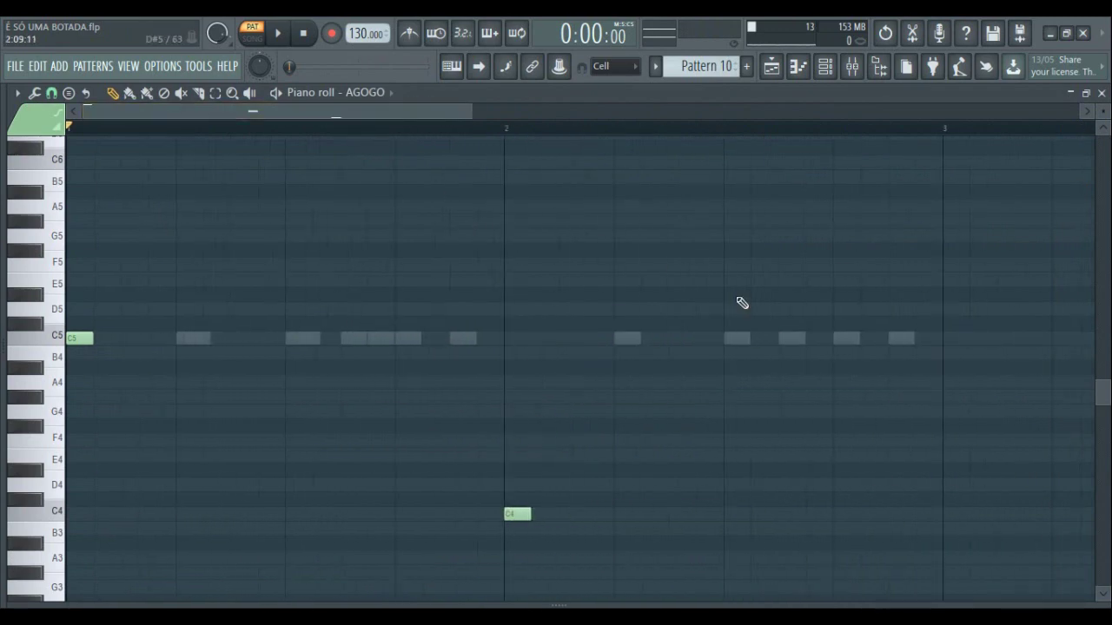
pyautogui.scroll(-4, 739, 303)
pyautogui.scroll(-1, 742, 303)
pyautogui.press('space')
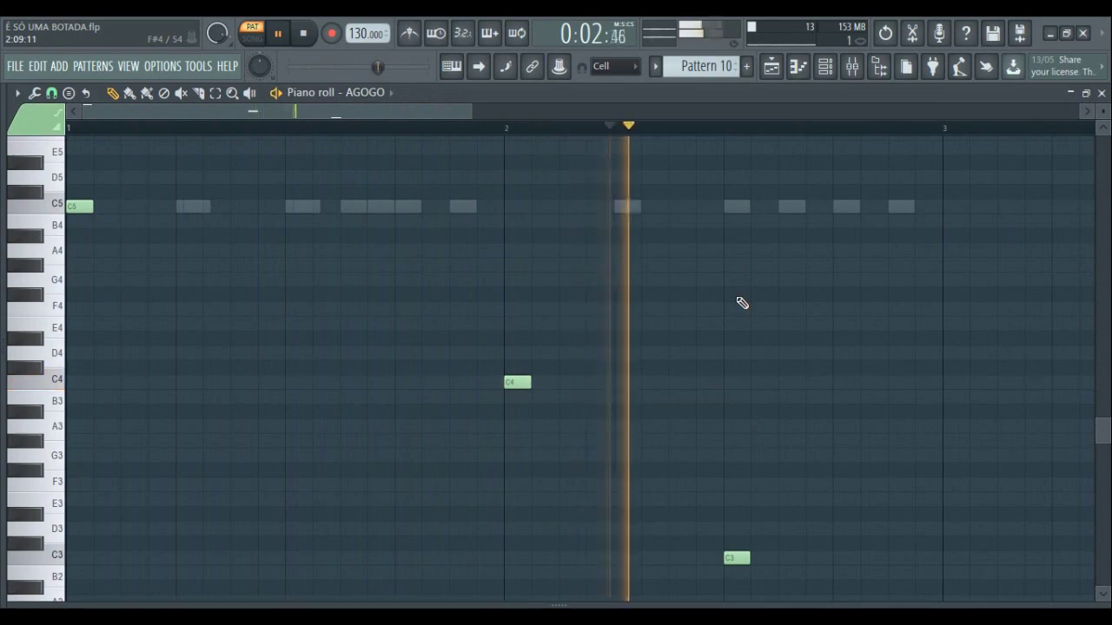
pyautogui.press('space')
pyautogui.press('F6')
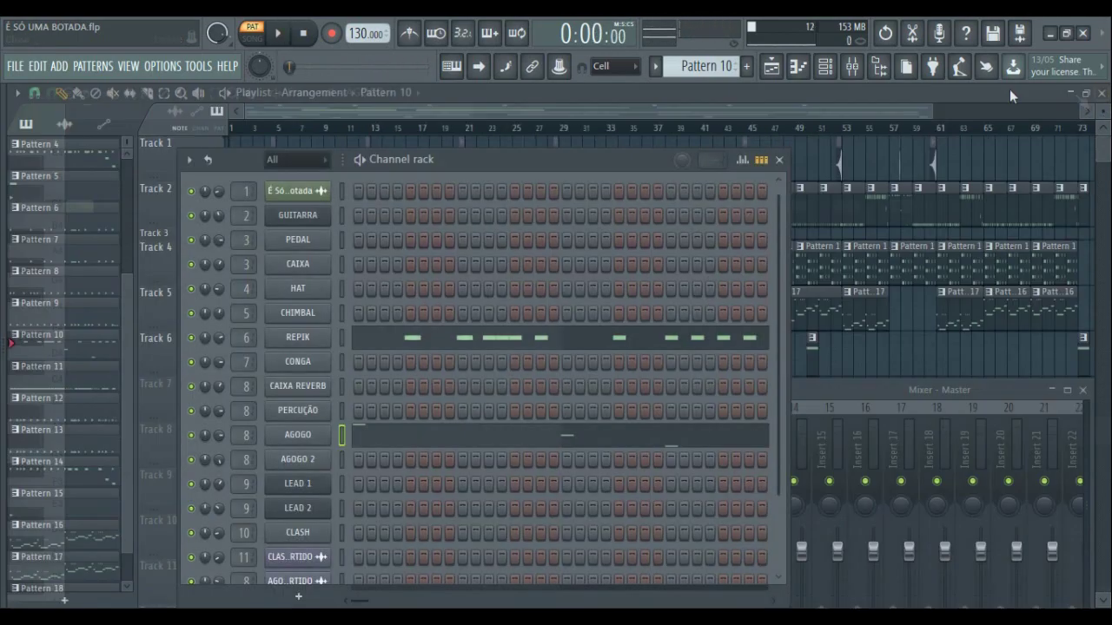
# - Switch to Pattern 11, play it while examining its REPIK notes in the piano roll, then stop and close the roll
pyautogui.press('F5')
pyautogui.scroll(1, 705, 68)
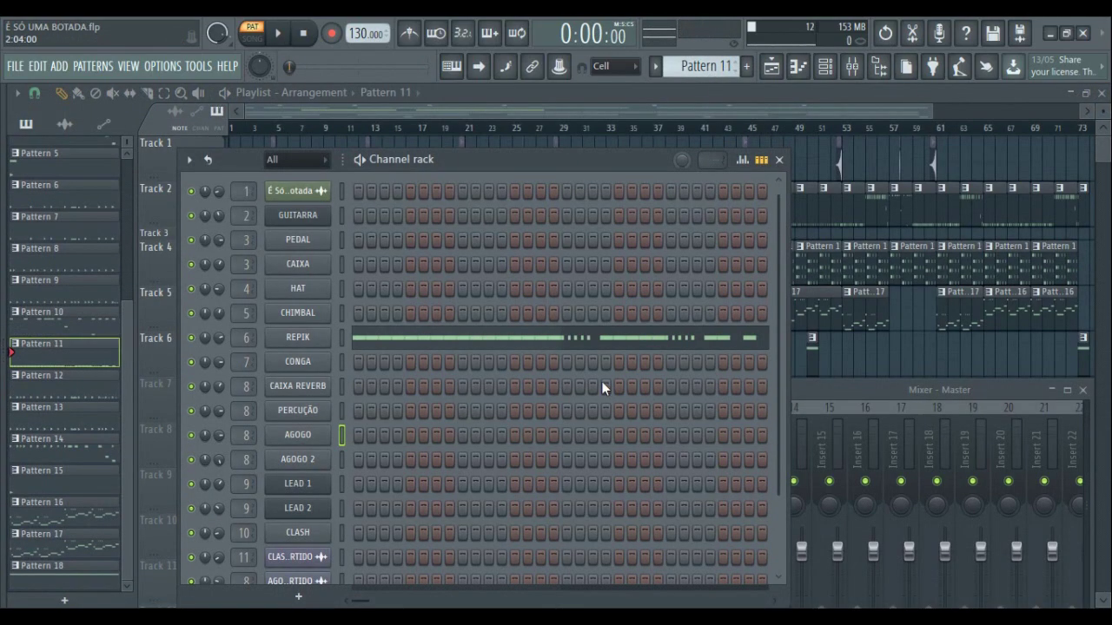
pyautogui.click(553, 345)
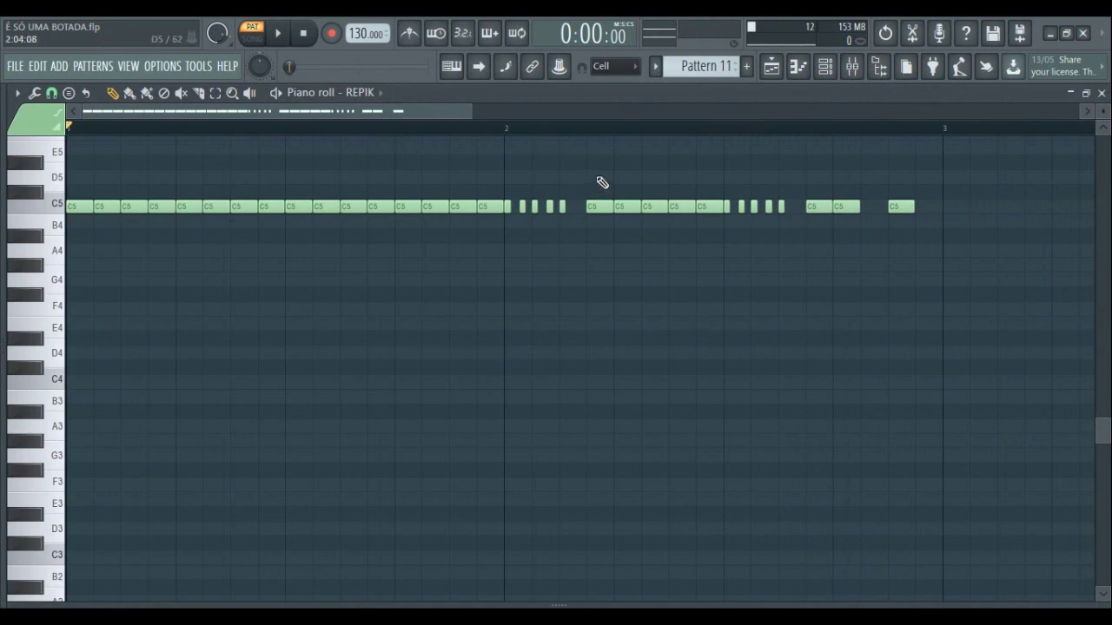
pyautogui.press('space')
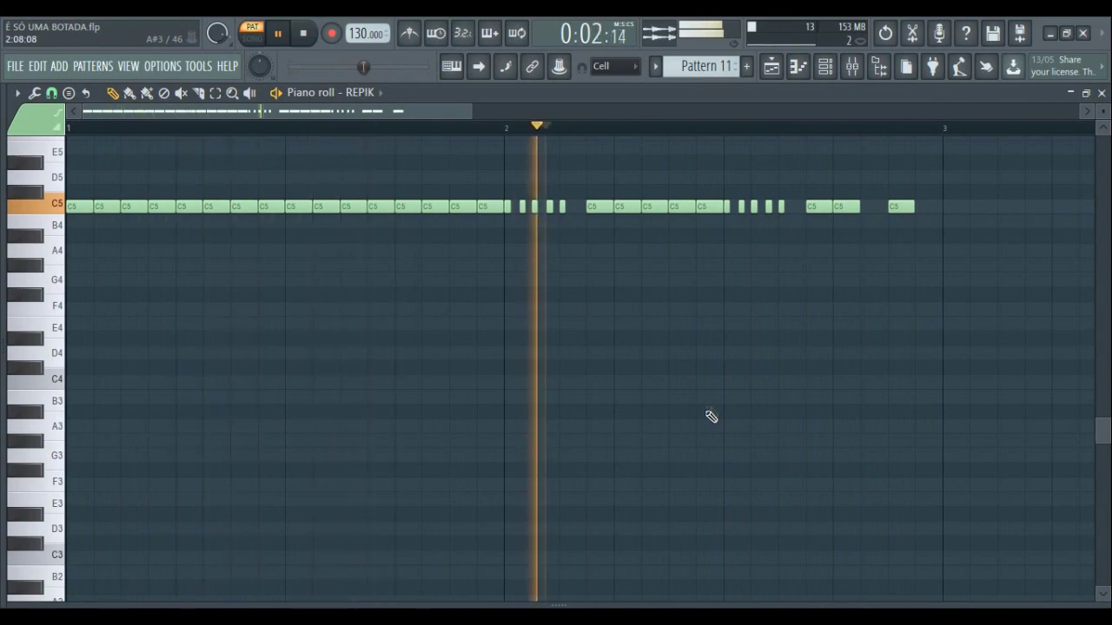
pyautogui.scroll(2, 710, 416)
pyautogui.press('space')
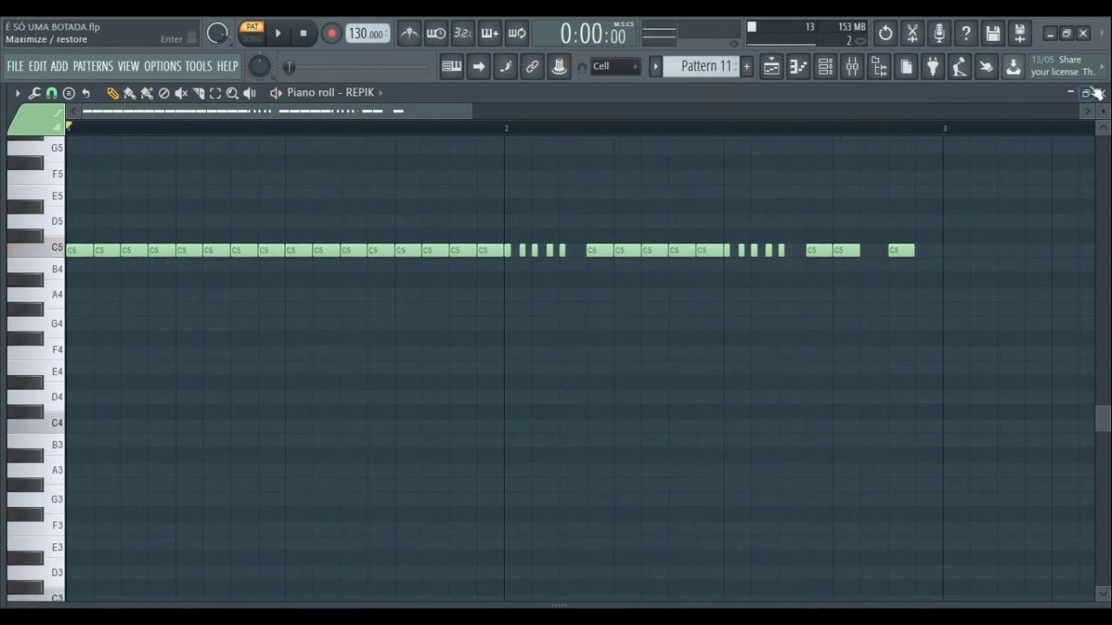
pyautogui.click(1100, 93)
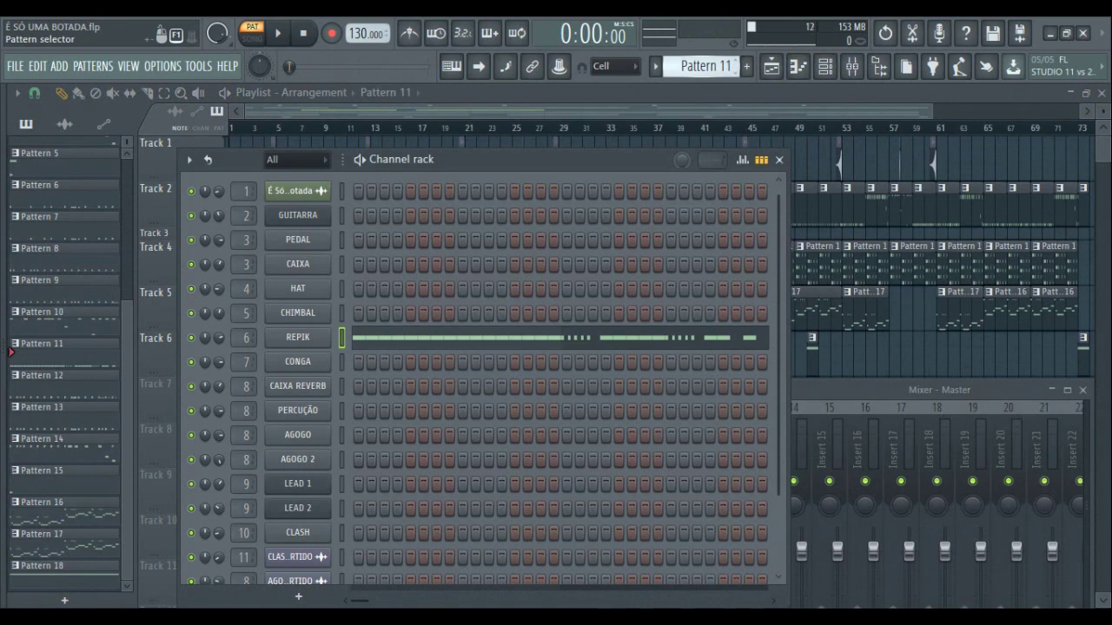
# - Play Pattern 12, examine its REPIK notes in the piano roll, and review the steps of all its channels
pyautogui.scroll(-1, 712, 71)
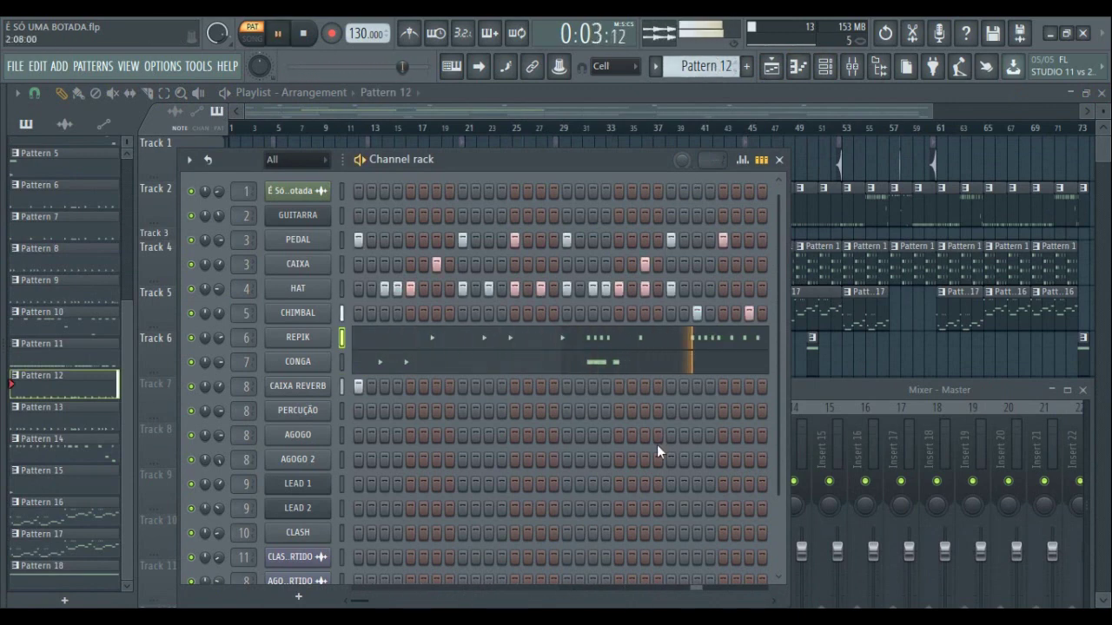
pyautogui.click(603, 346)
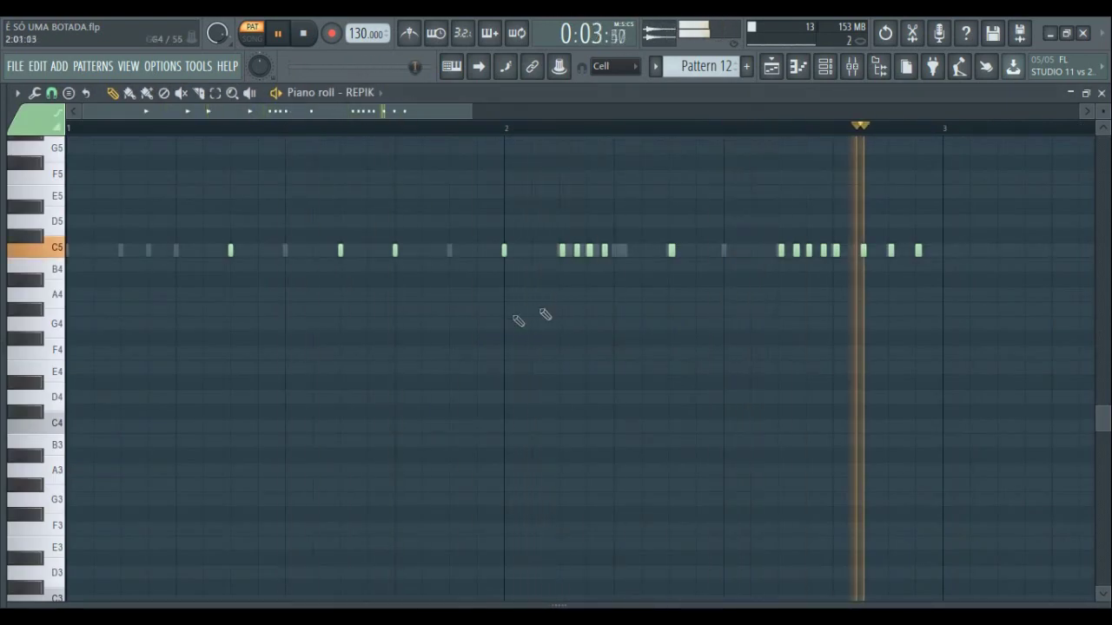
pyautogui.click(1101, 92)
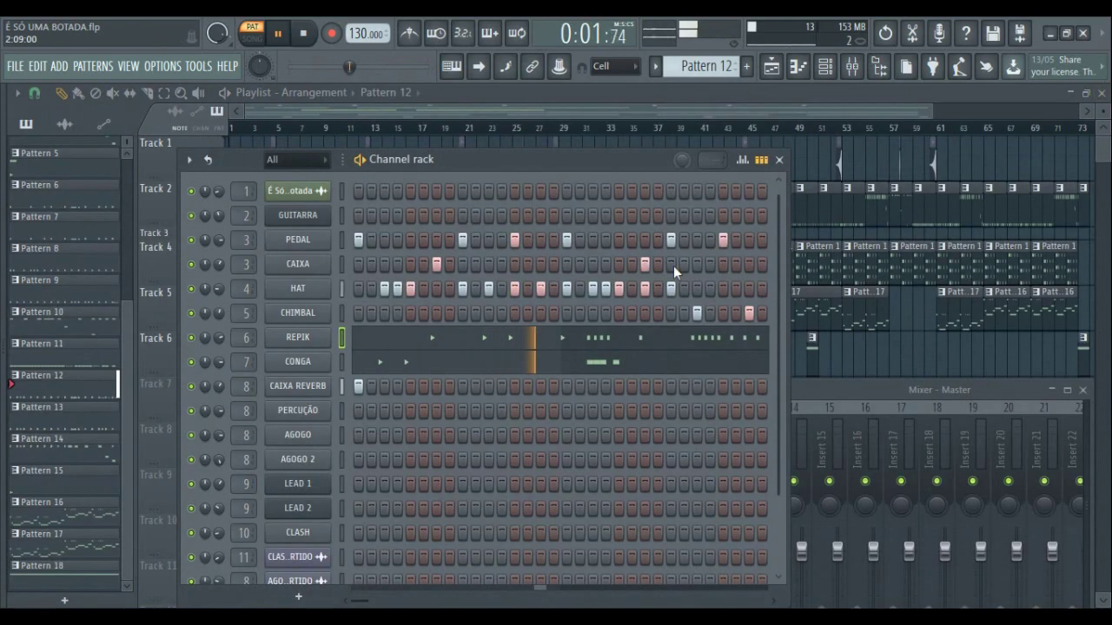
pyautogui.scroll(-3, 673, 266)
pyautogui.scroll(3, 673, 266)
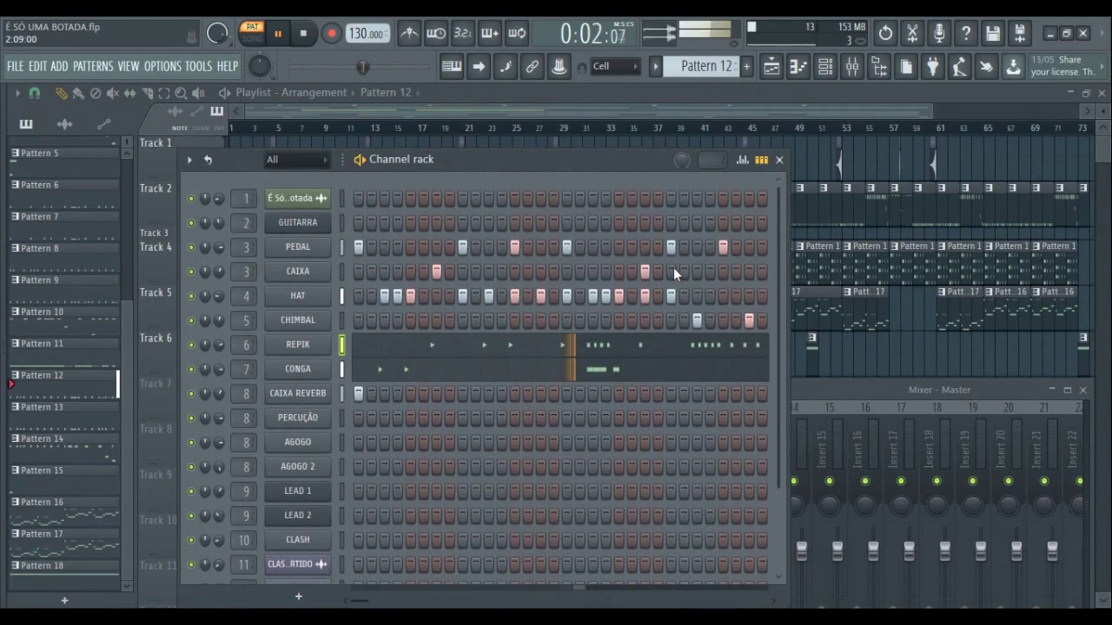
pyautogui.press('space')
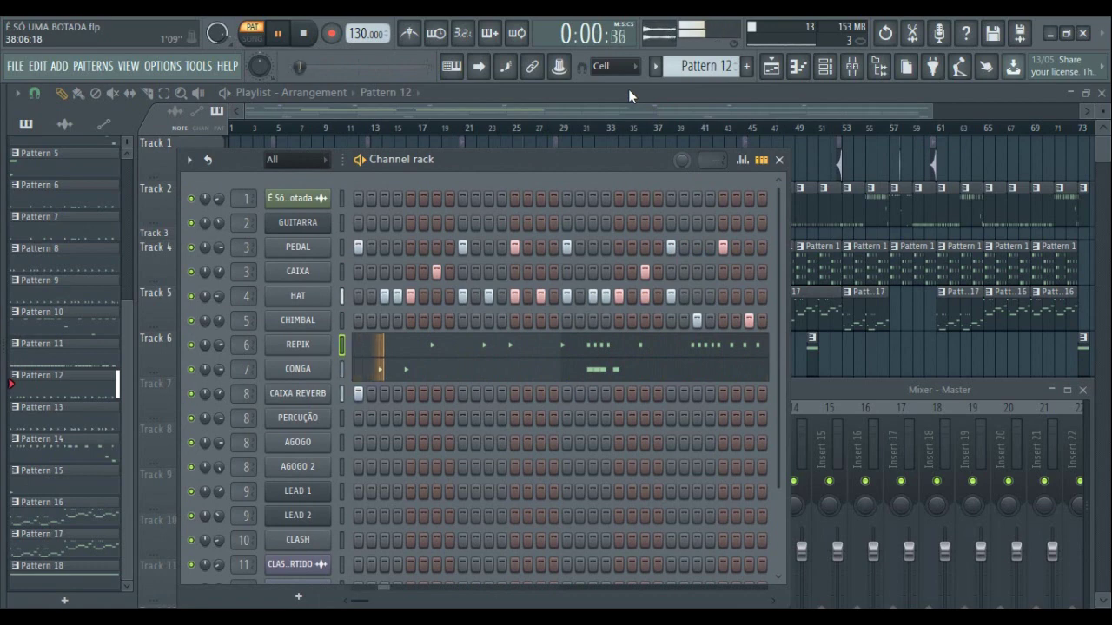
# - Play Pattern 13 and review the steps of all its channels down to the last CONGA channel, then stop playback
pyautogui.scroll(-1, 708, 76)
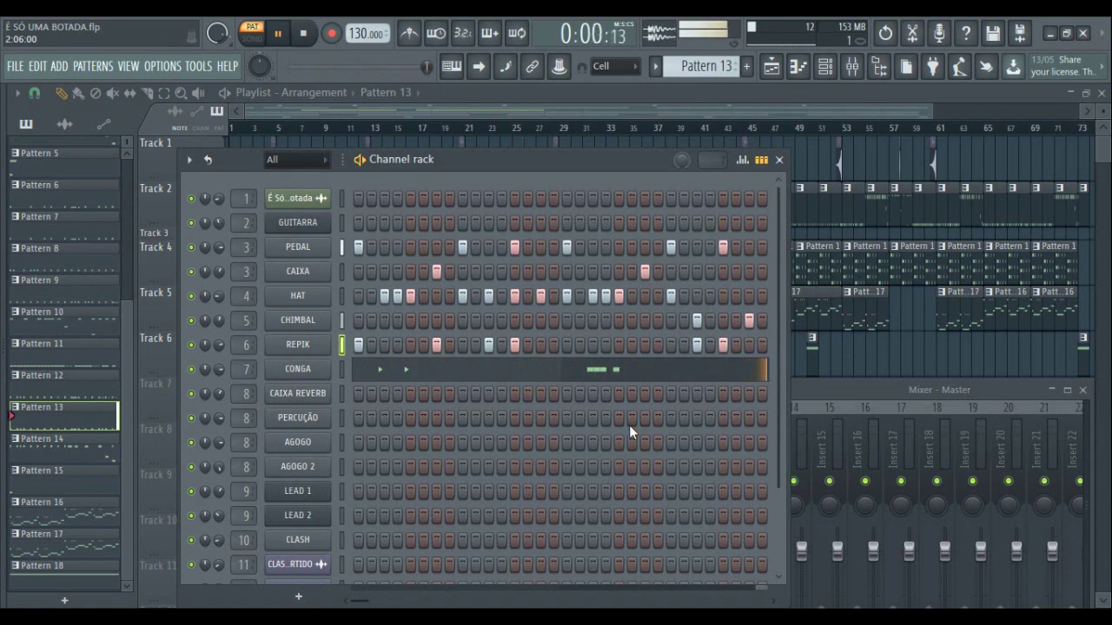
pyautogui.scroll(-3, 629, 424)
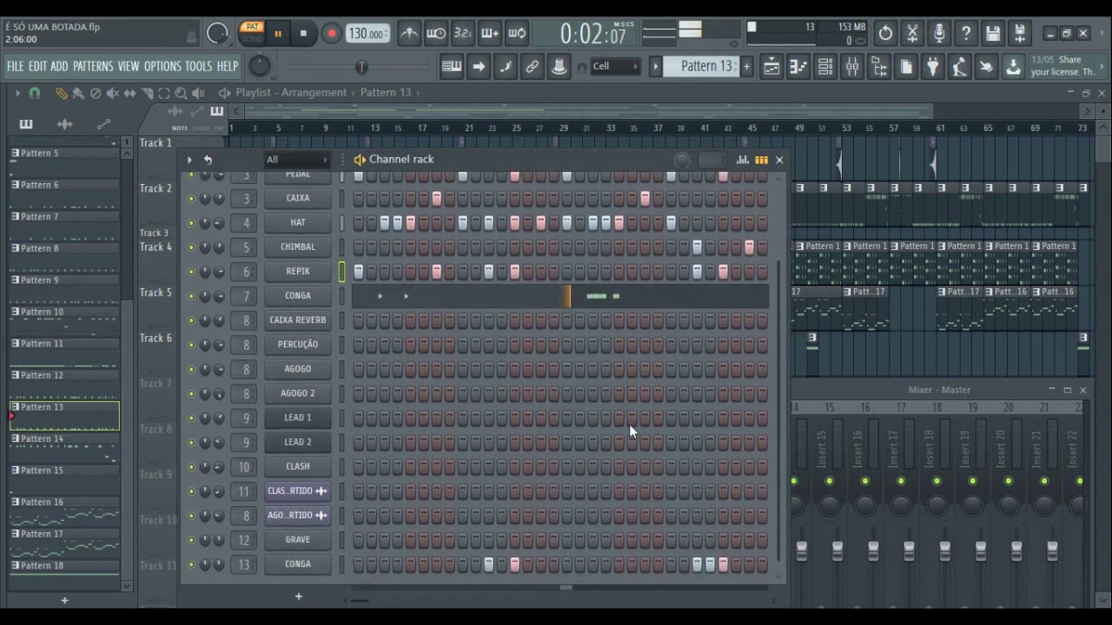
pyautogui.scroll(3, 628, 421)
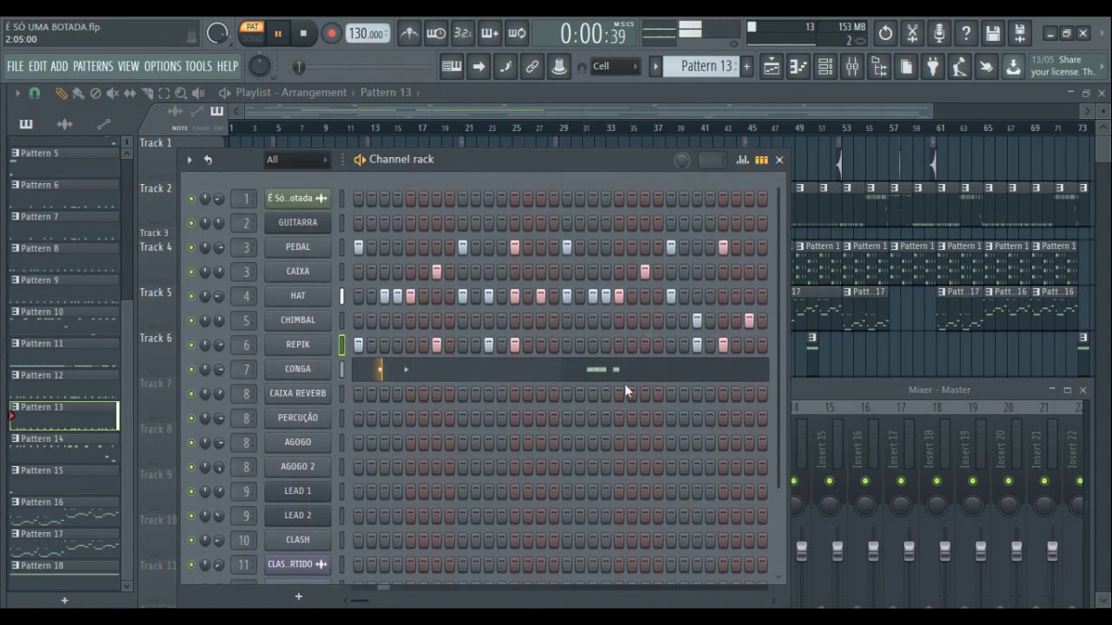
pyautogui.press('space')
# - Play Pattern 14 while examining its REPIK notes in the piano roll, and play Pattern 15 to review its AGOGO 2 step
pyautogui.moveTo(706, 67); pyautogui.dragTo(705, 58)
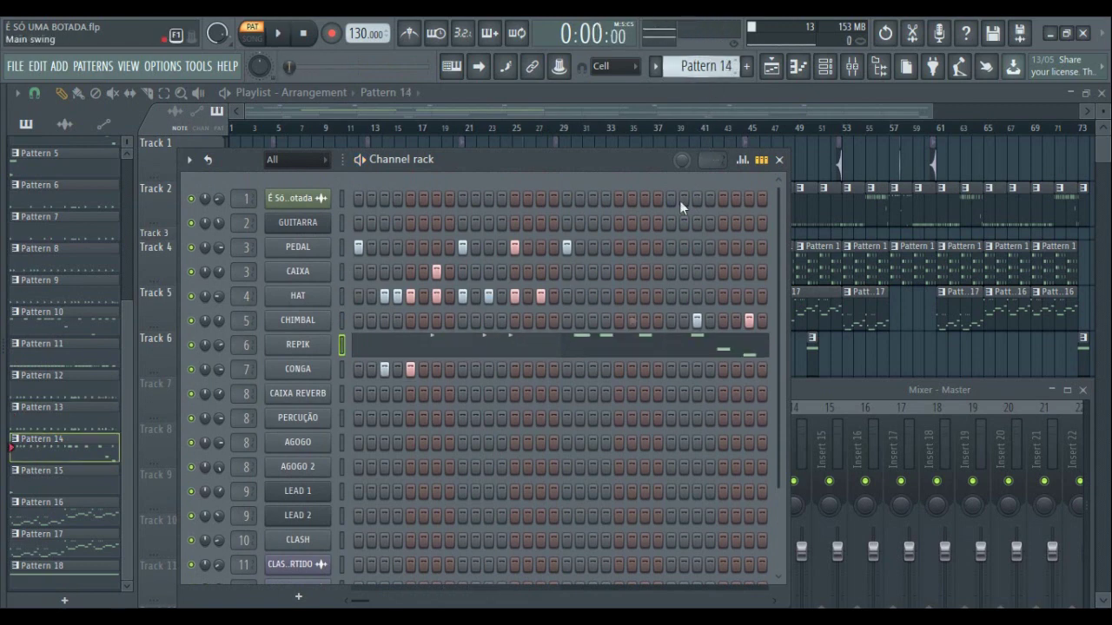
pyautogui.press('space')
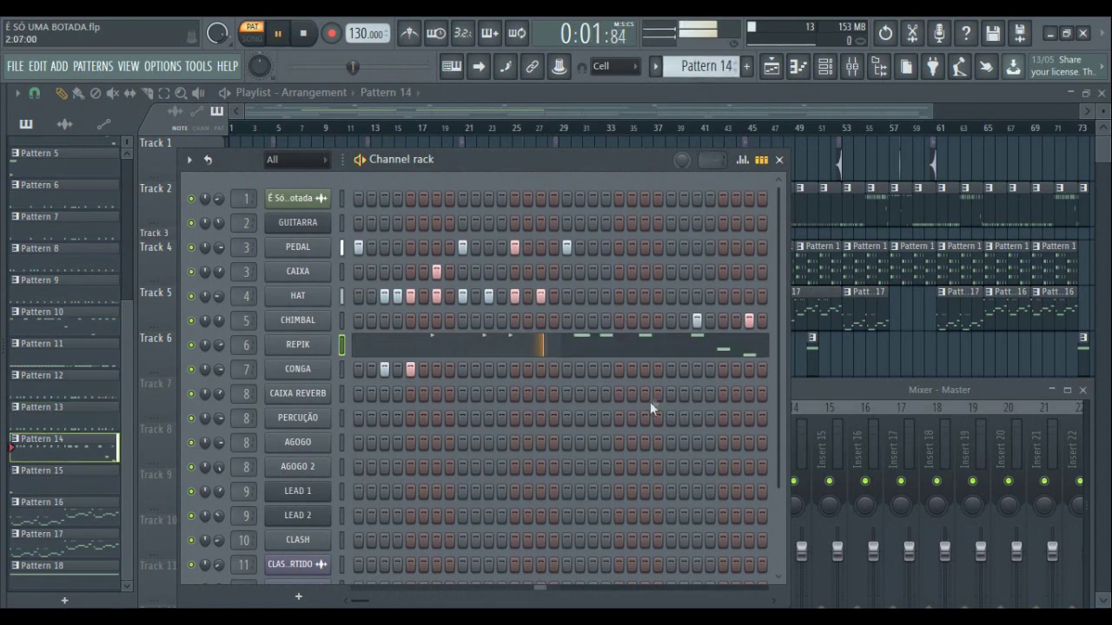
pyautogui.click(650, 349)
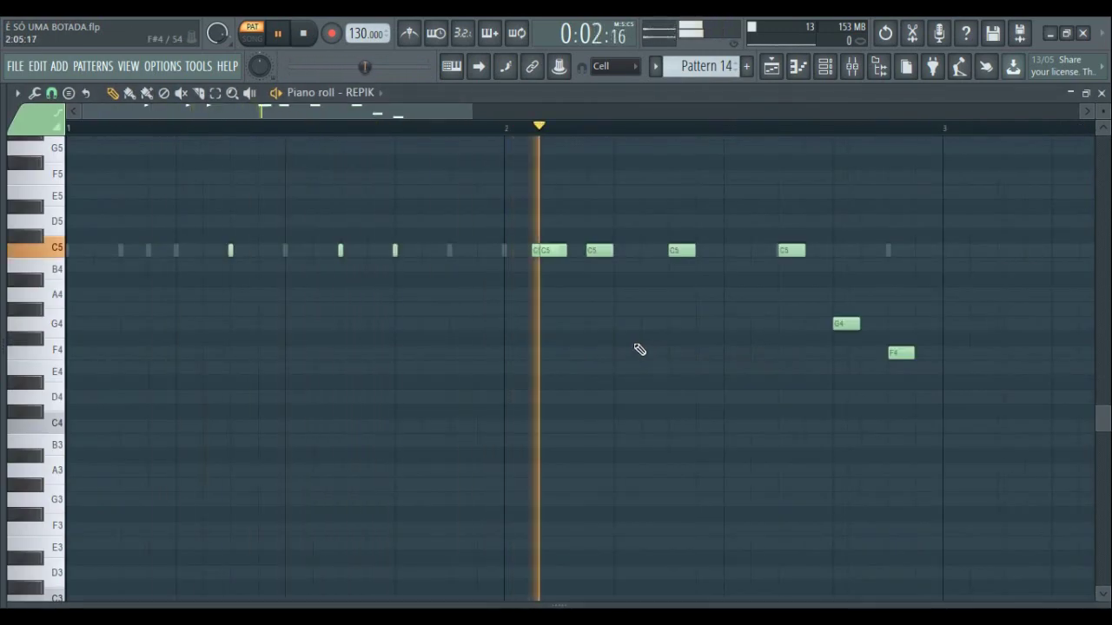
pyautogui.press('space')
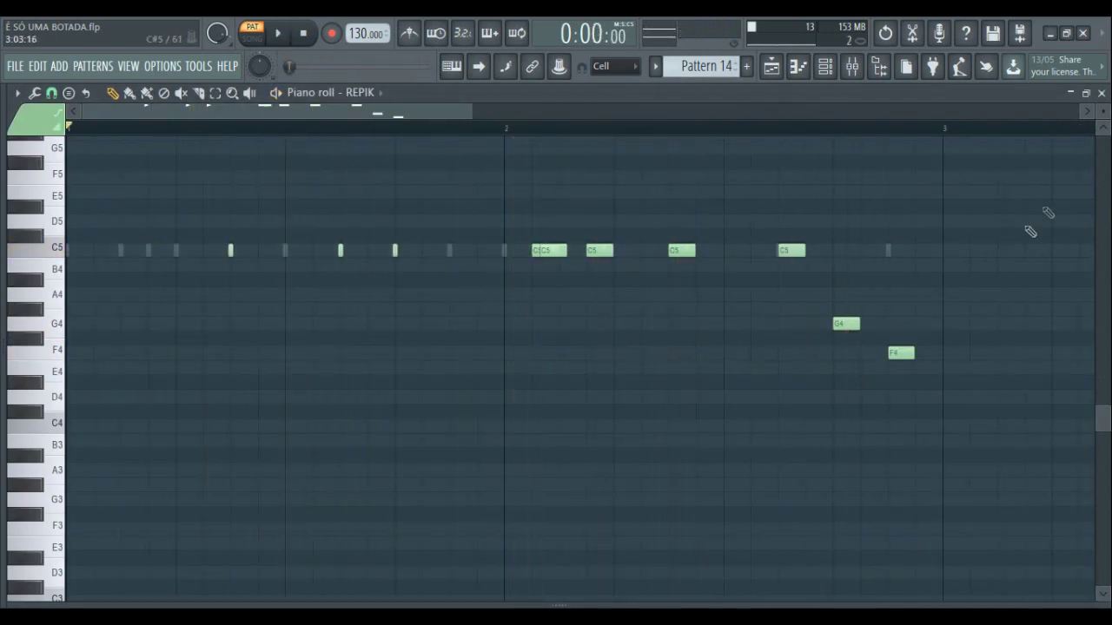
pyautogui.click(1101, 93)
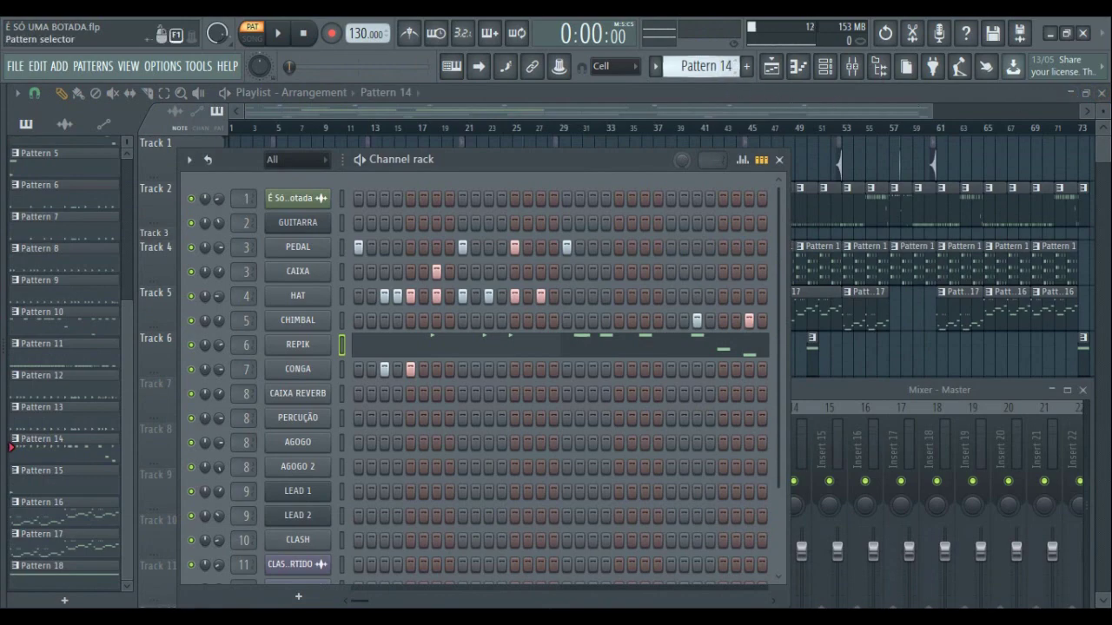
pyautogui.scroll(-1, 704, 67)
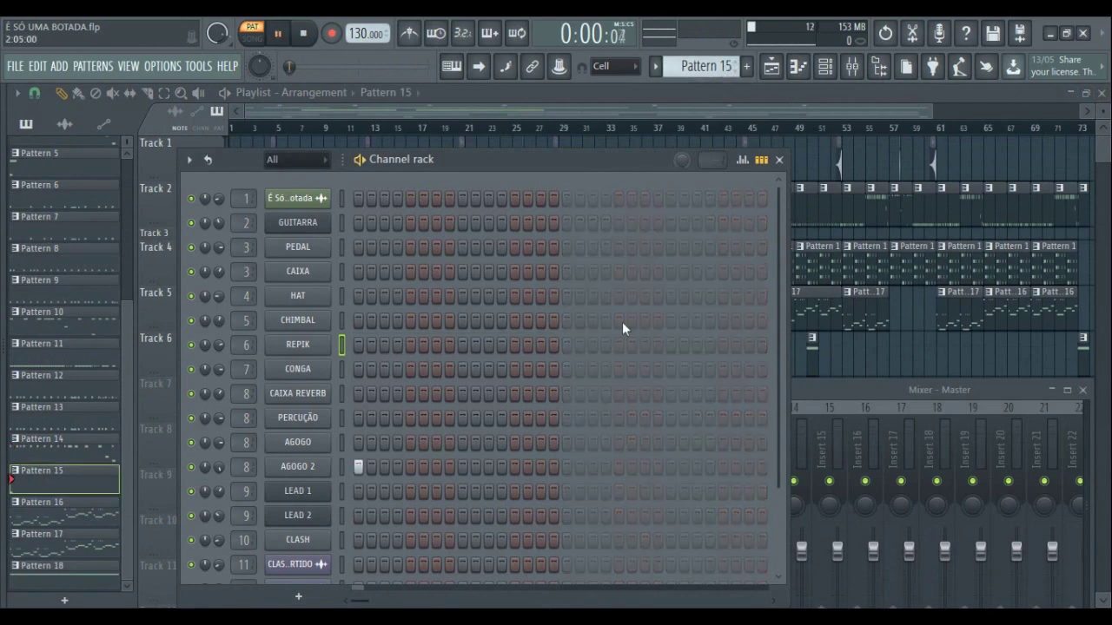
pyautogui.press('space')
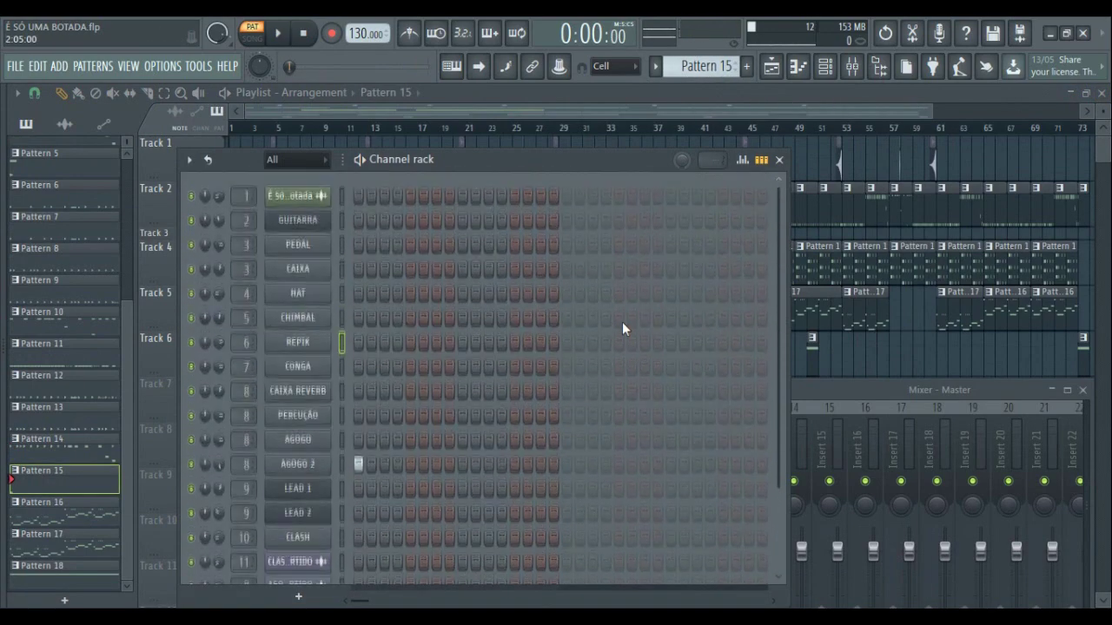
# - Show the full eight-bar LEAD 1 melody of Pattern 16 in the piano roll, play it through, then stop and close it
pyautogui.scroll(-1, 706, 66)
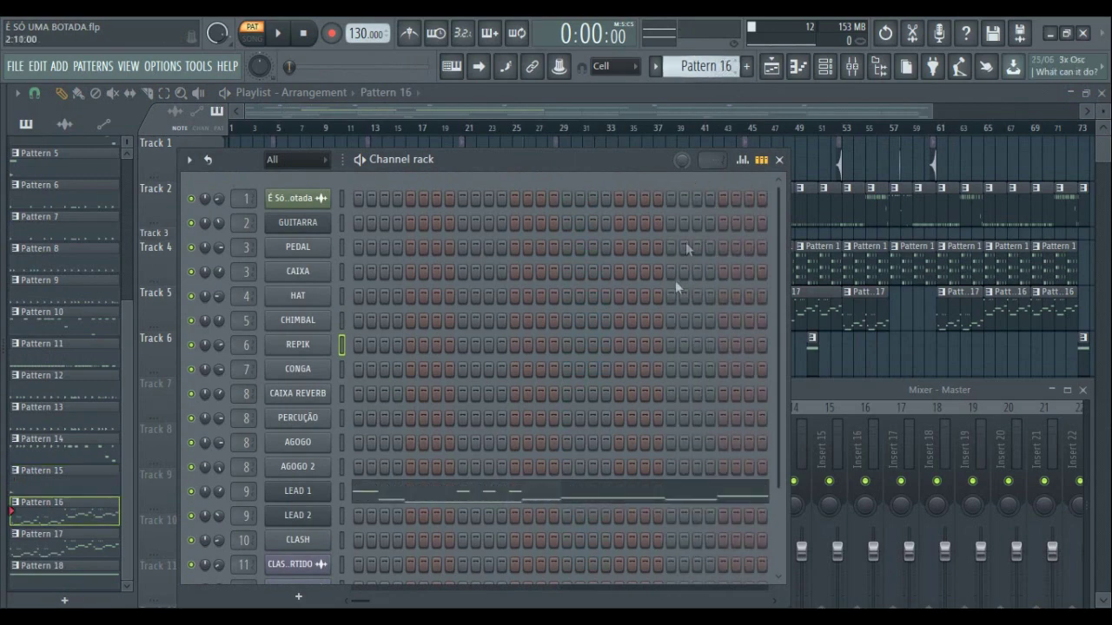
pyautogui.click(552, 493)
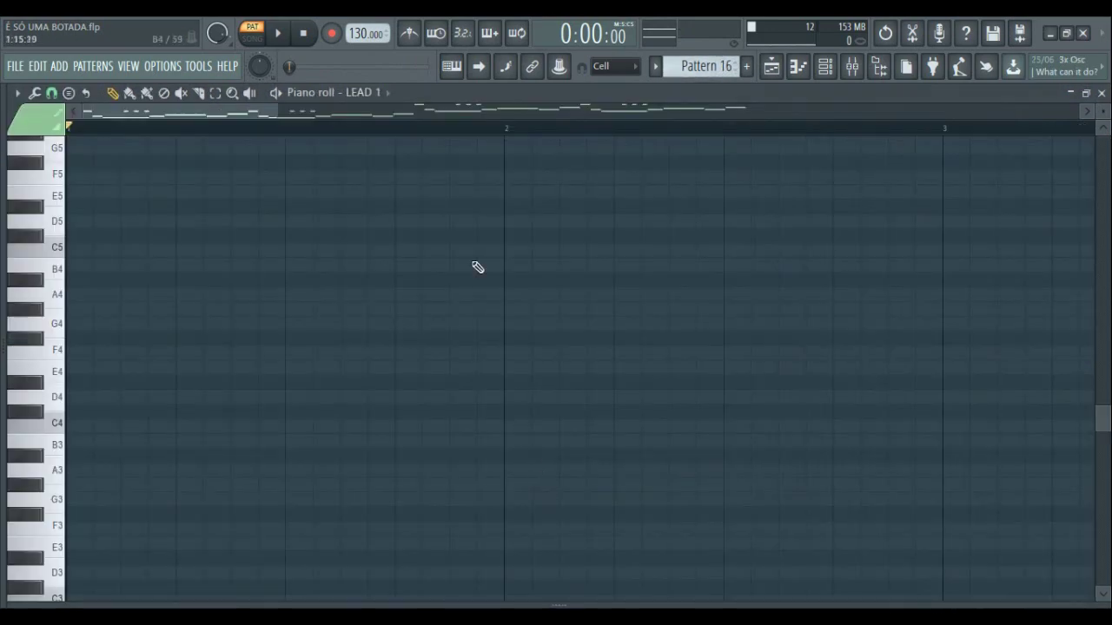
pyautogui.scroll(4, 477, 267)
pyautogui.scroll(7, 477, 267)
pyautogui.moveTo(280, 111); pyautogui.dragTo(889, 115)
pyautogui.scroll(4, 907, 245)
pyautogui.scroll(1, 907, 246)
pyautogui.press('space')
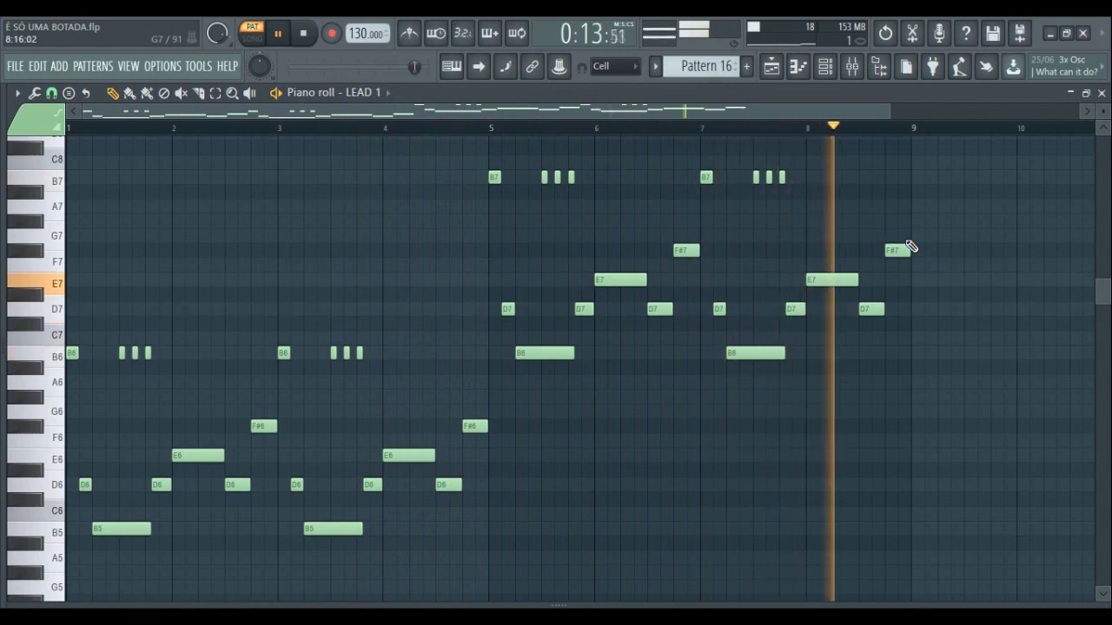
pyautogui.press('space')
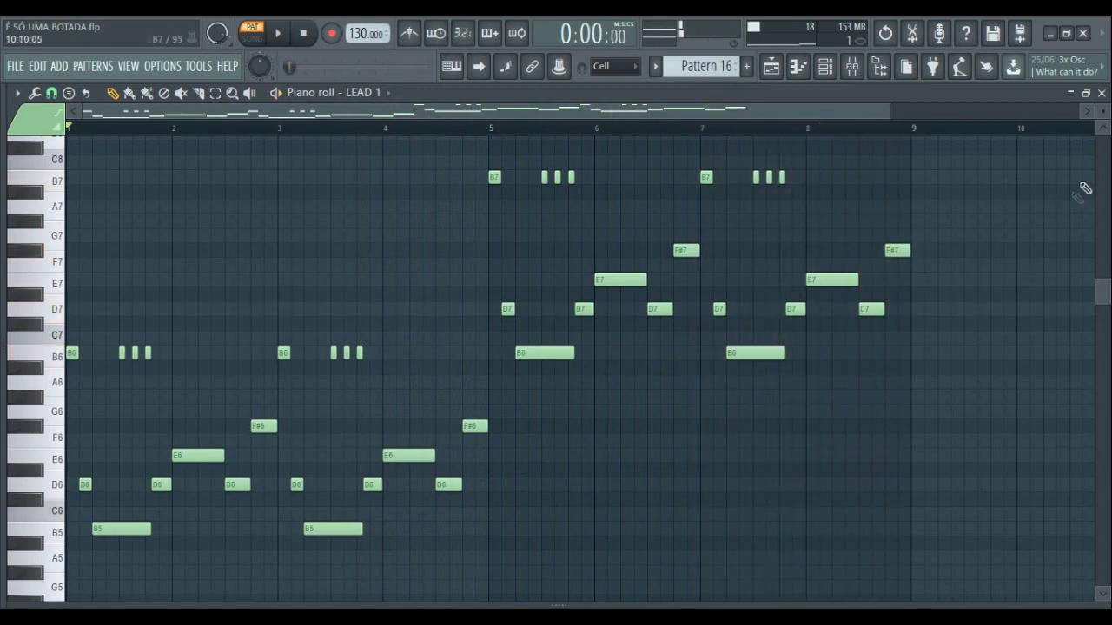
pyautogui.click(1103, 93)
# - Switch to Pattern 17 and examine its LEAD 2 notes in the piano roll, then close it
pyautogui.scroll(-1, 705, 69)
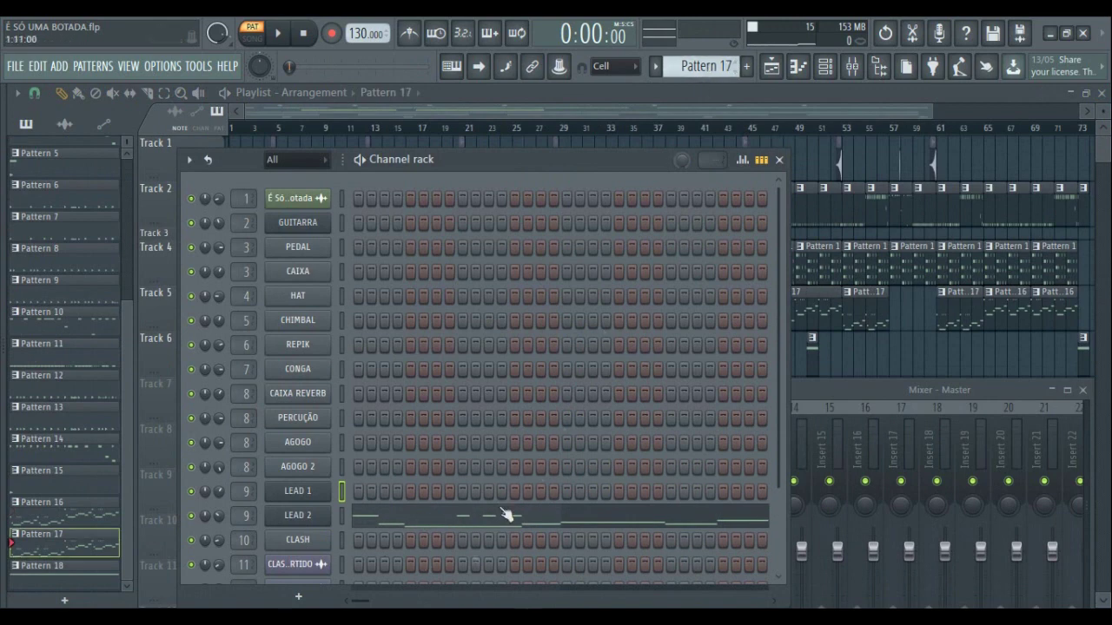
pyautogui.click(590, 522)
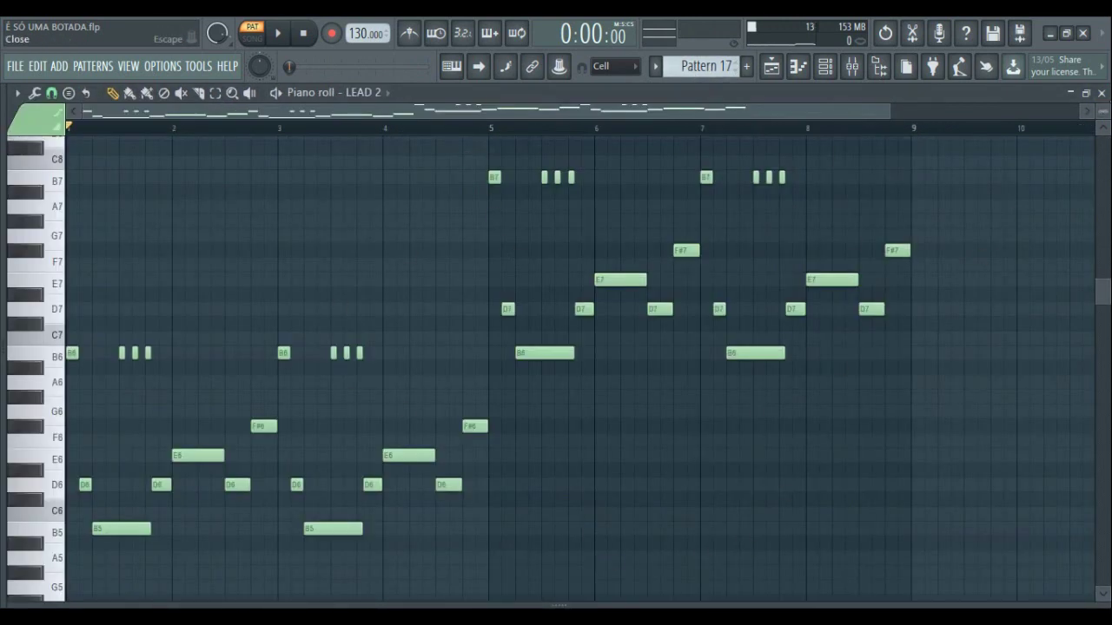
pyautogui.click(1103, 93)
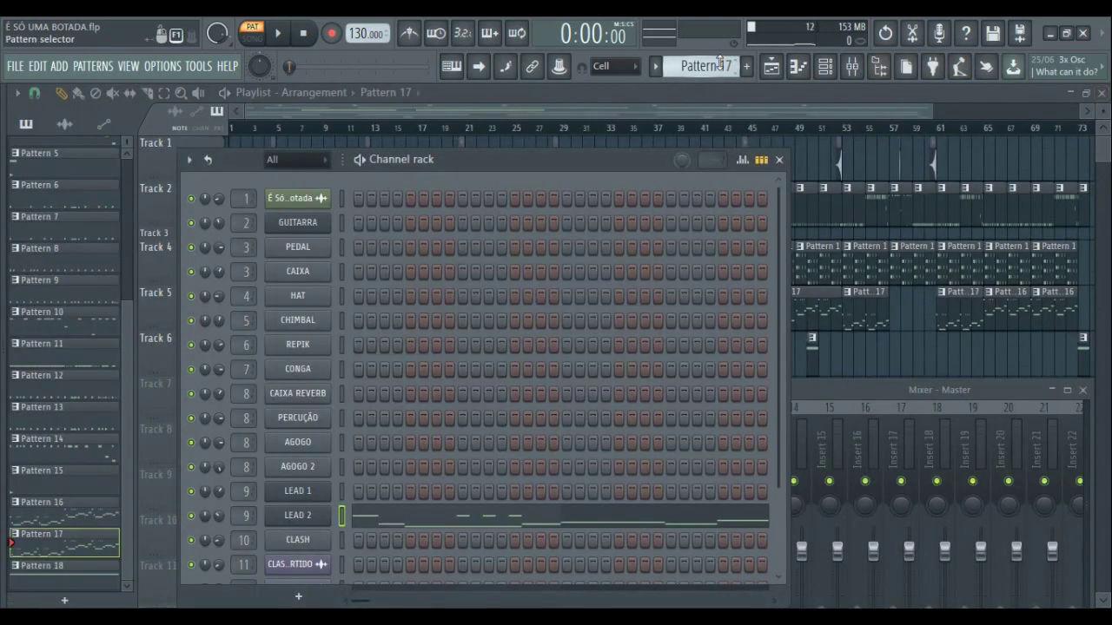
# - Switch to Pattern 18, play it while examining the GRAVE note in the piano roll, then stop and close the roll
pyautogui.scroll(-1, 719, 65)
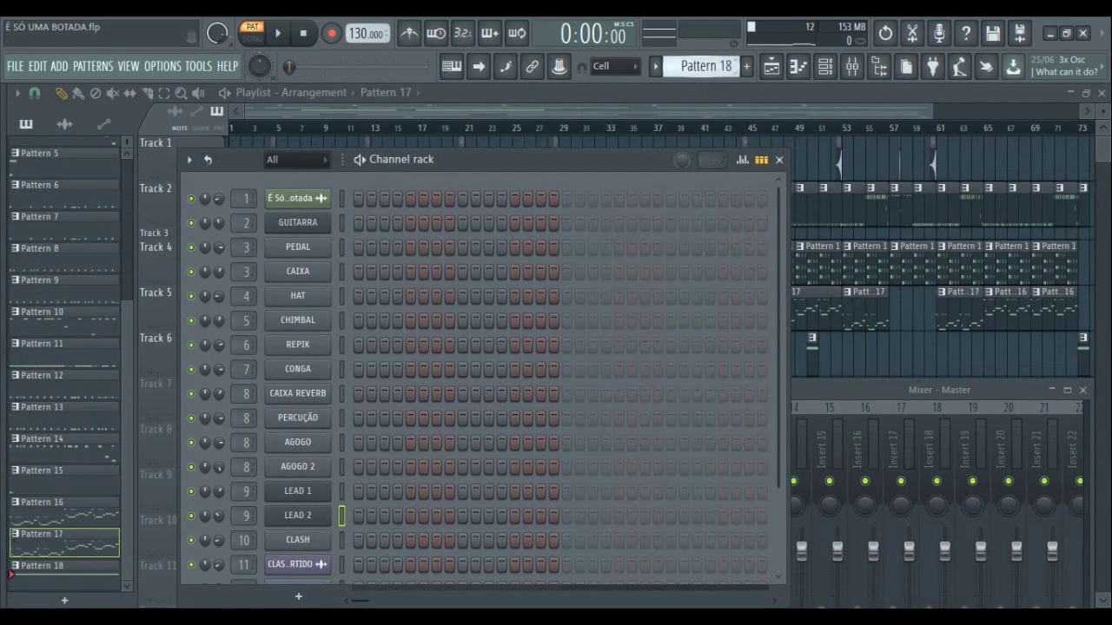
pyautogui.scroll(-3, 574, 393)
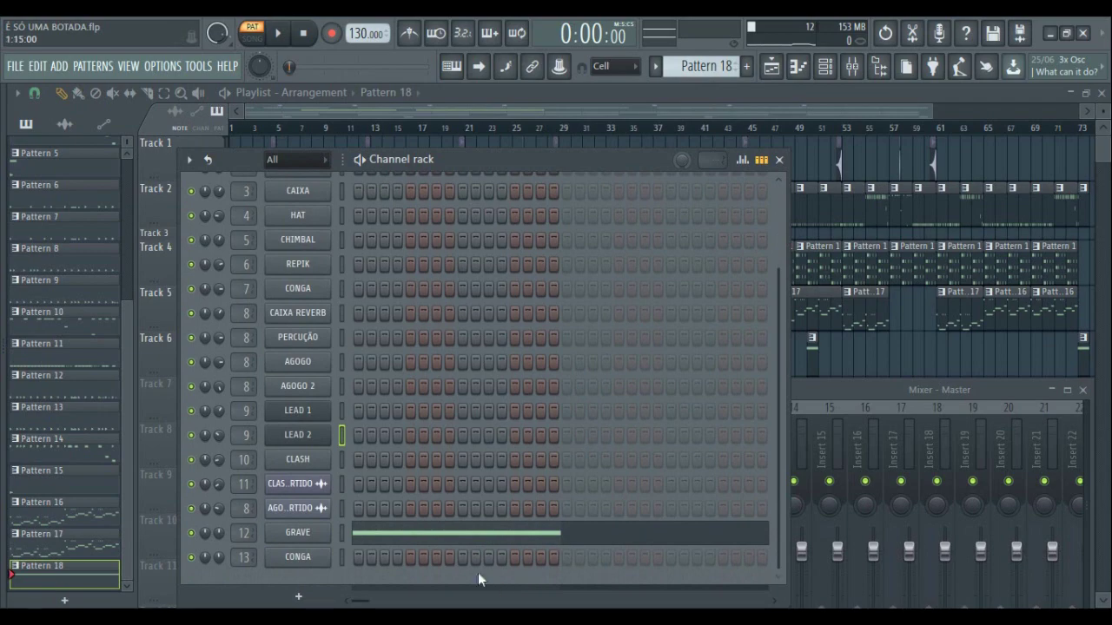
pyautogui.click(476, 549)
pyautogui.scroll(-5, 457, 450)
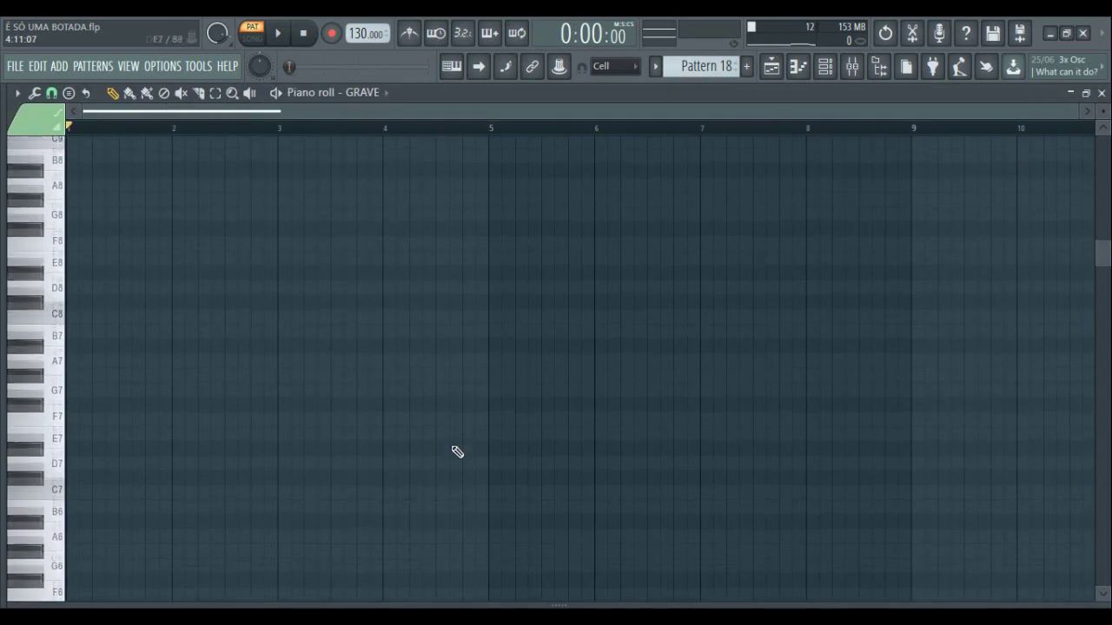
pyautogui.scroll(-6, 457, 452)
pyautogui.press('space')
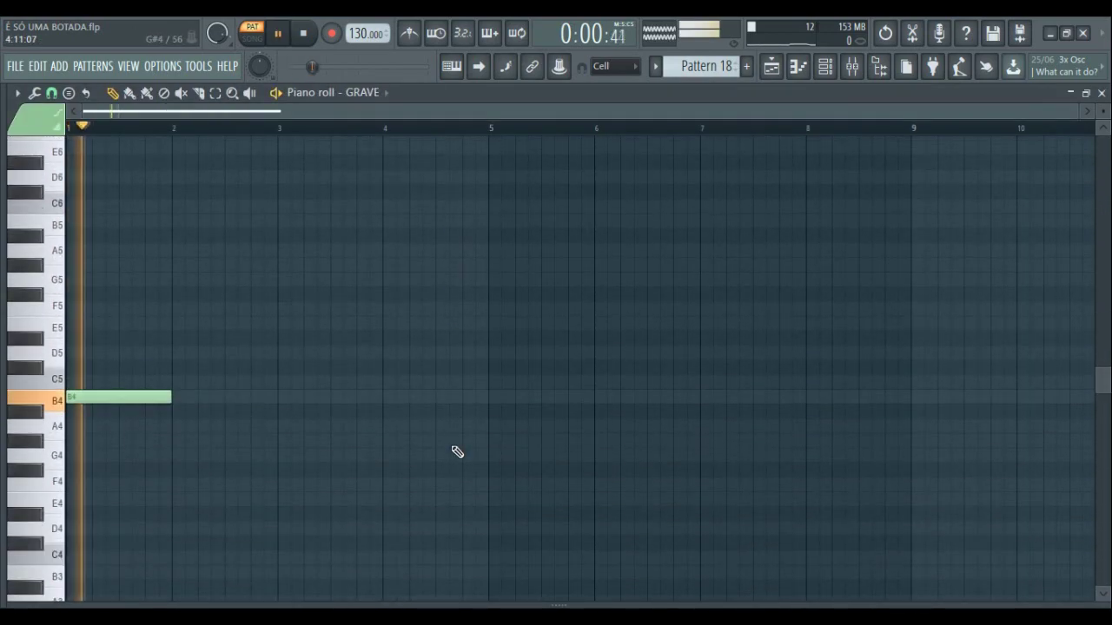
pyautogui.press('space')
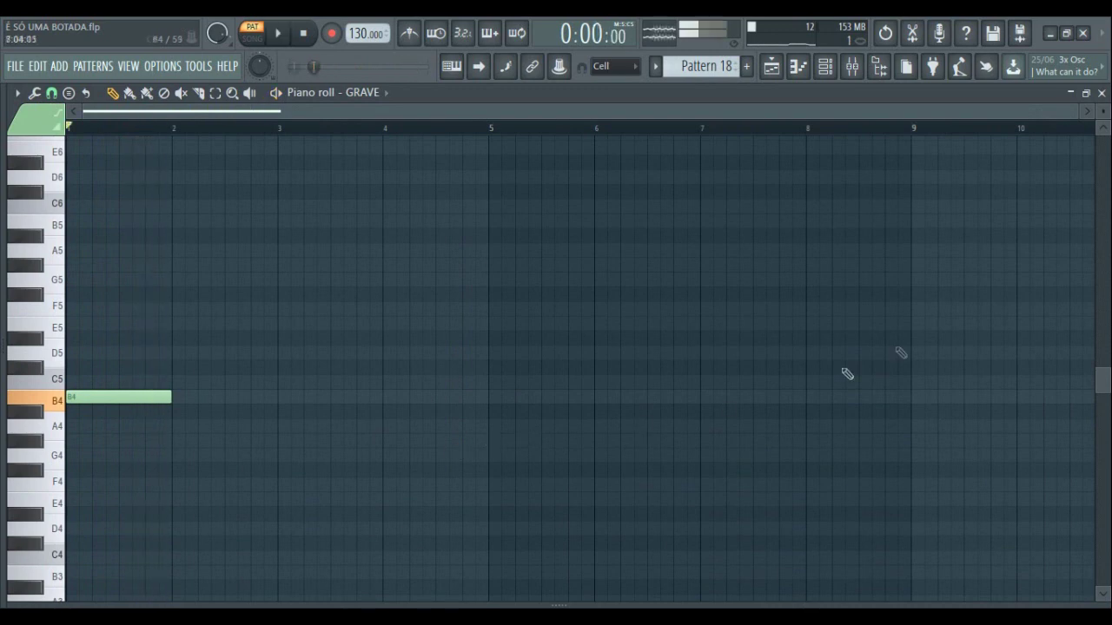
pyautogui.click(1101, 93)
# - Show the full playlist arrangement together with the mixer and play the project from the start in song mode
pyautogui.click(633, 113)
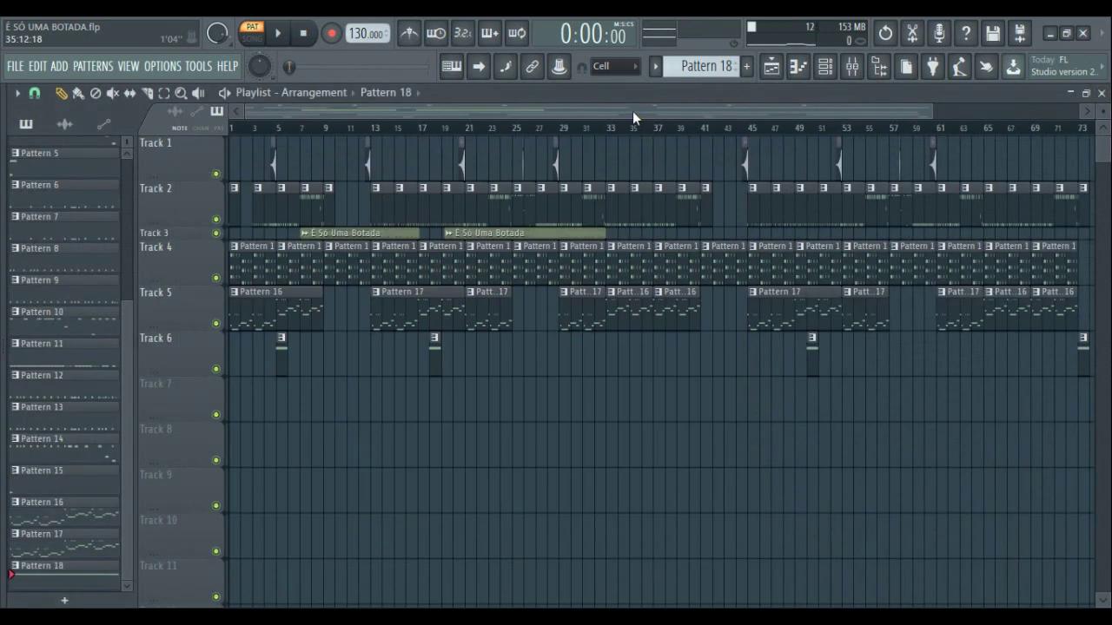
pyautogui.click(853, 68)
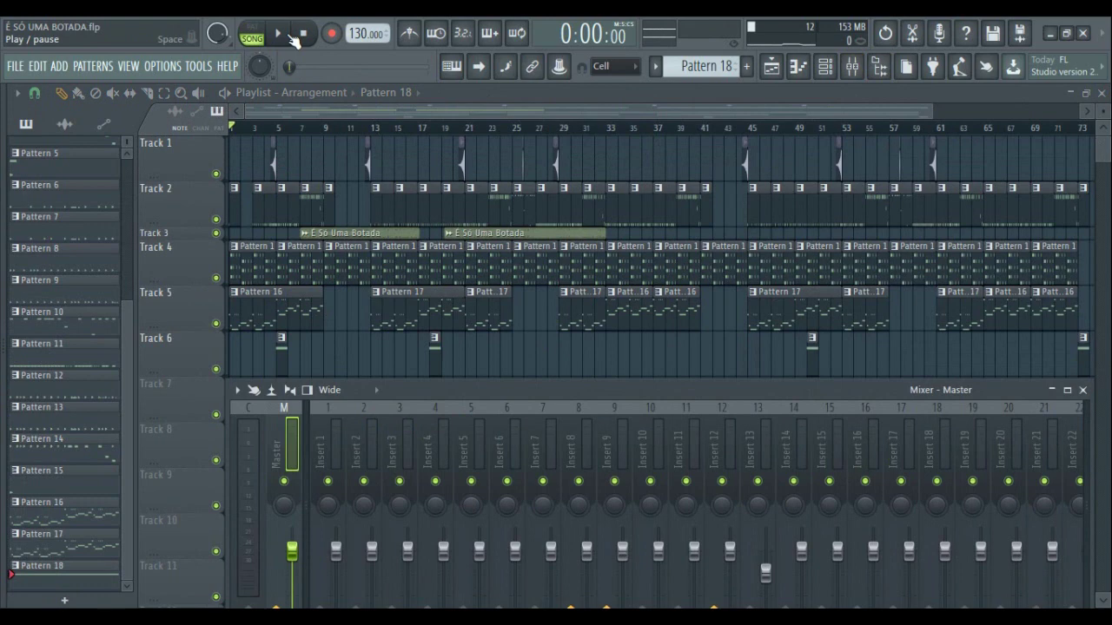
pyautogui.click(289, 39)
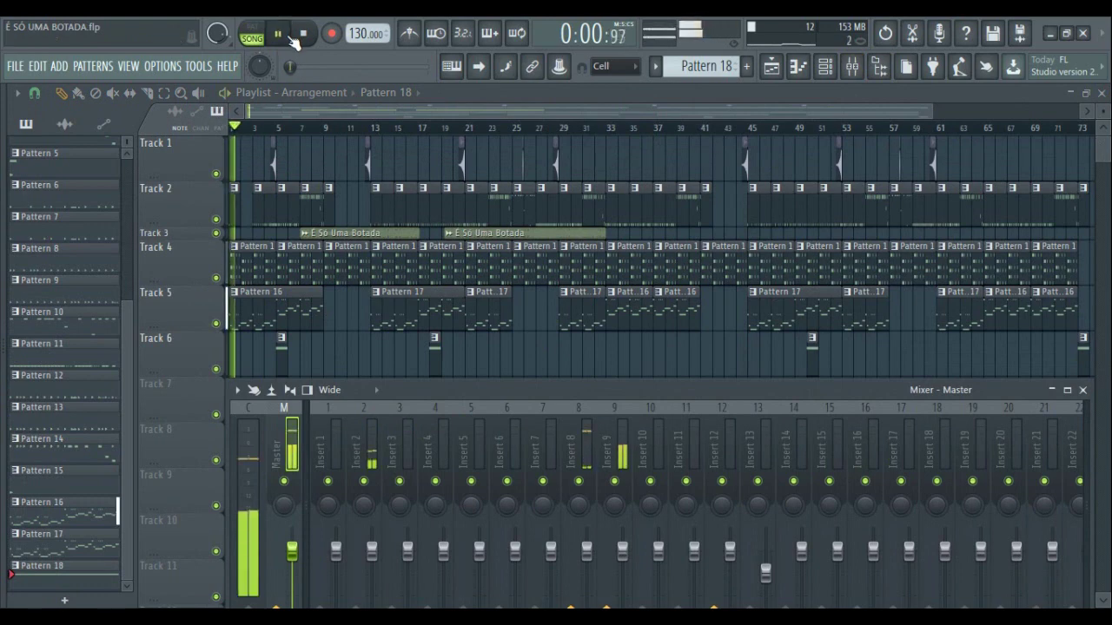